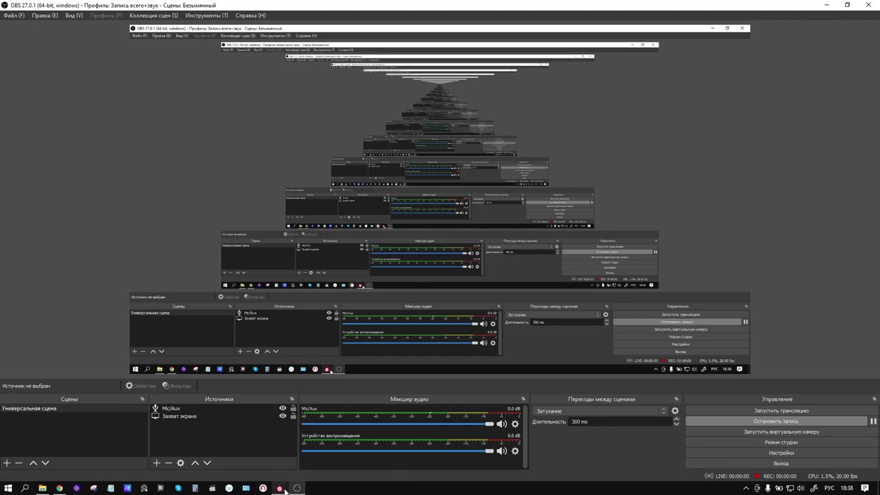
Bring Substance Painter with the white cylinder to the front and orbit the view around it.
mouse_move(279, 488)
left_click(322, 452)
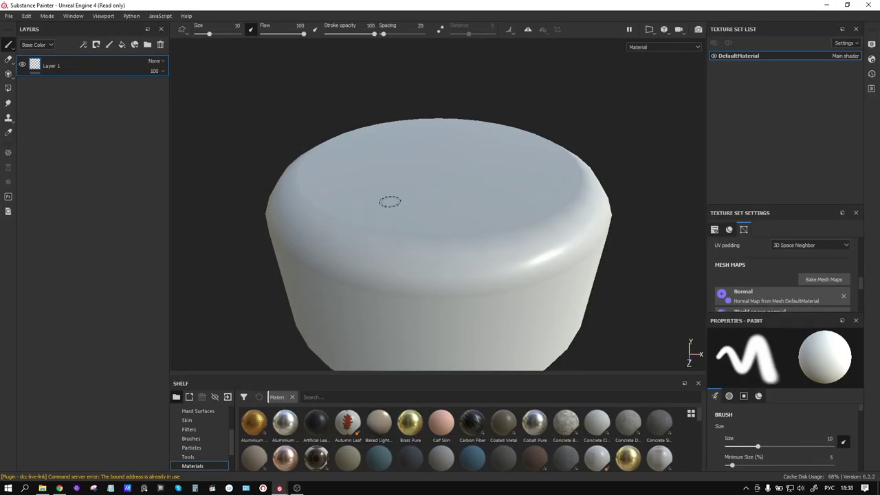
mouse_move(415, 250)
left_mouse_down("alt")
mouse_move(424, 243)
mouse_move(396, 185)
mouse_move(389, 197)
mouse_move(447, 197)
mouse_move(394, 213)
mouse_move(392, 201)
left_mouse_up("alt")
scroll(402, 204, "down", 2)
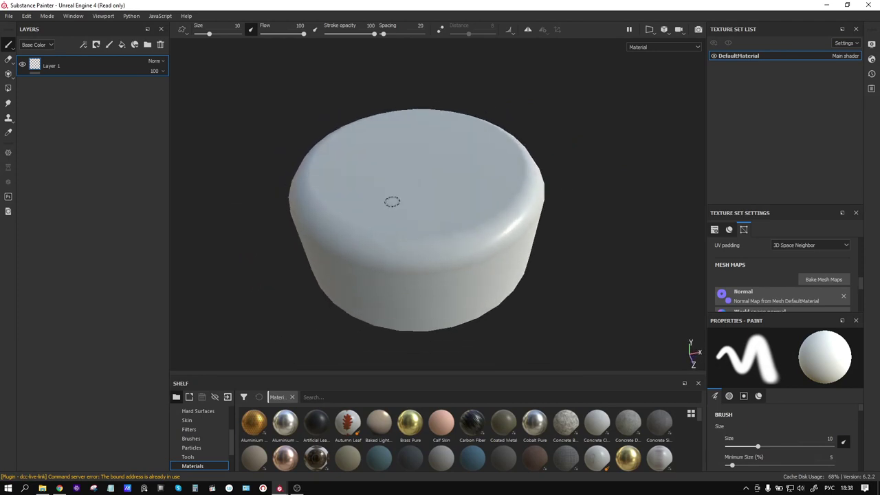
Add a fill to Layer 1 with only the color channel on, set to pure red.
right_click(35, 67)
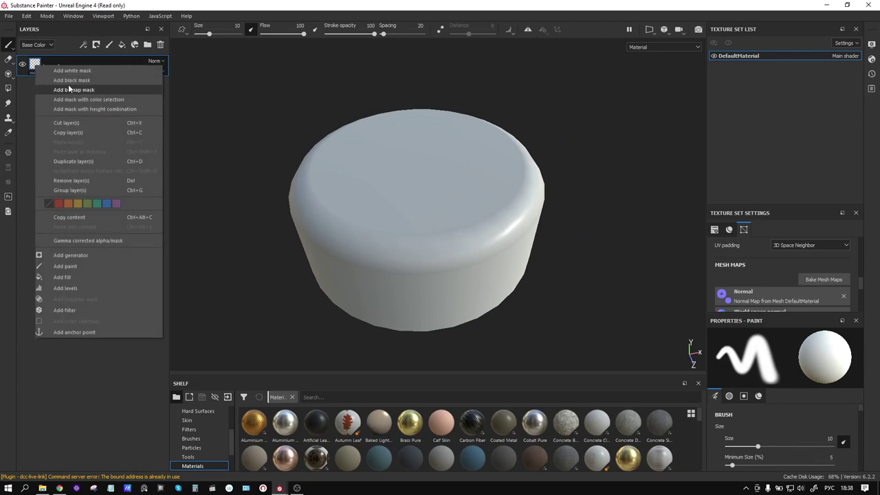
left_click(85, 277)
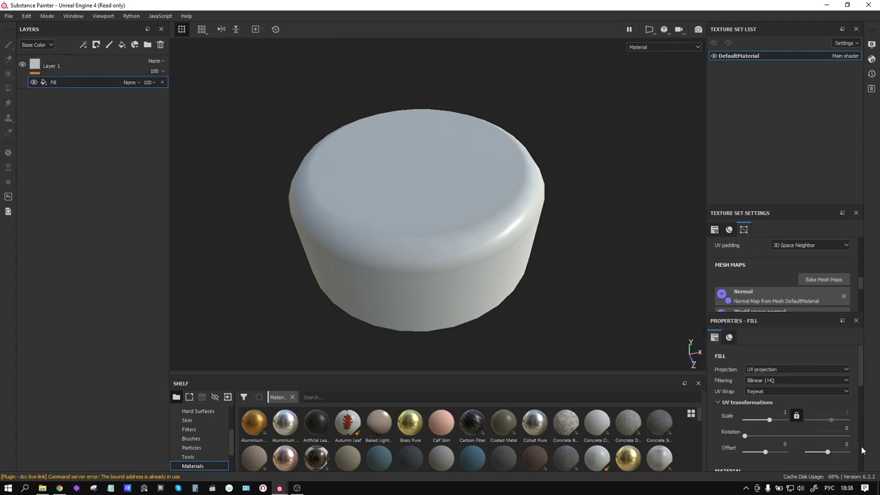
scroll(867, 410, "down", 5)
scroll(758, 355, "up", 3)
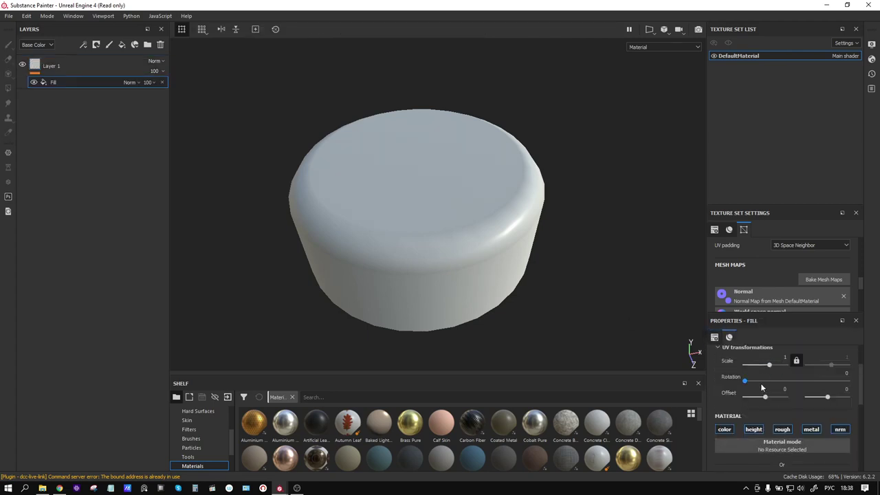
left_click(753, 429)
left_click(782, 429)
left_click(811, 429)
left_click(840, 429)
scroll(811, 440, "down", 2)
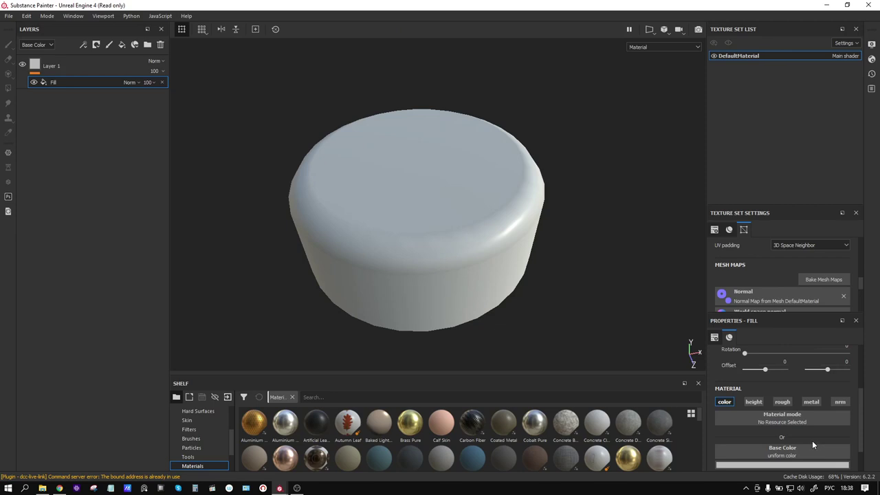
left_click(794, 465)
left_click_drag(791, 396, 826, 364)
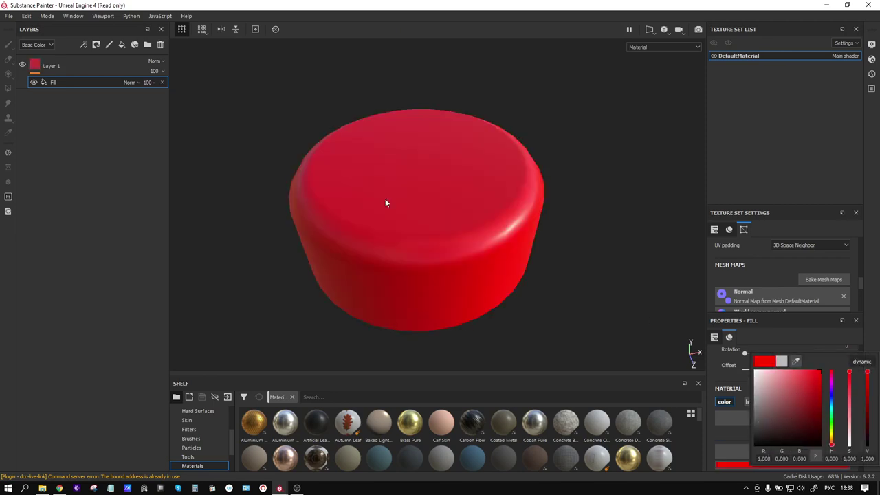
Give Layer 1 a black mask containing a Paint effect.
left_click(77, 60)
right_click(76, 61)
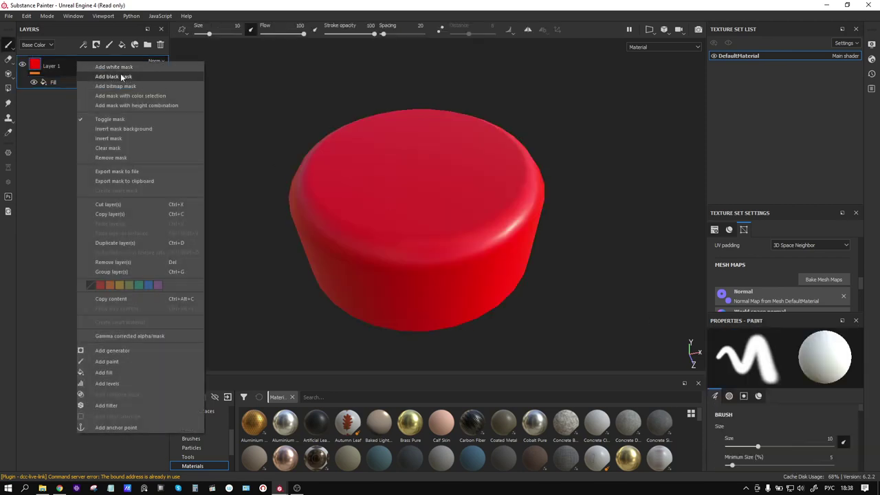
left_click(143, 77)
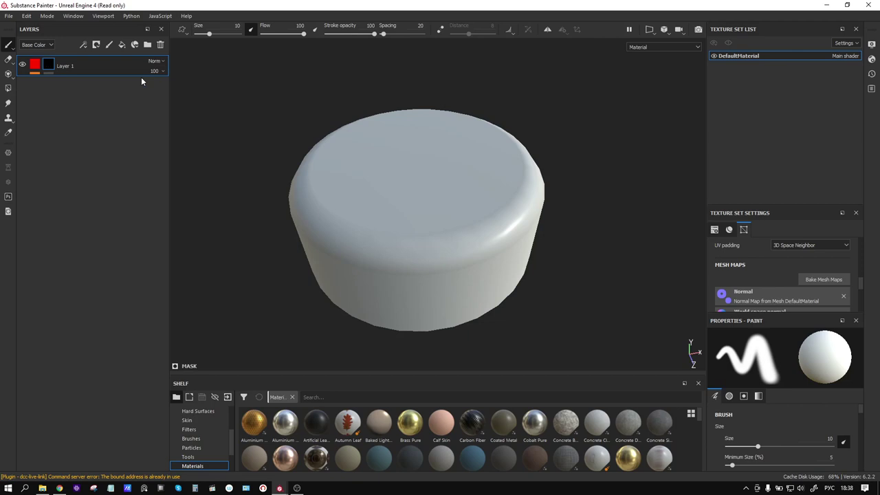
right_click(48, 63)
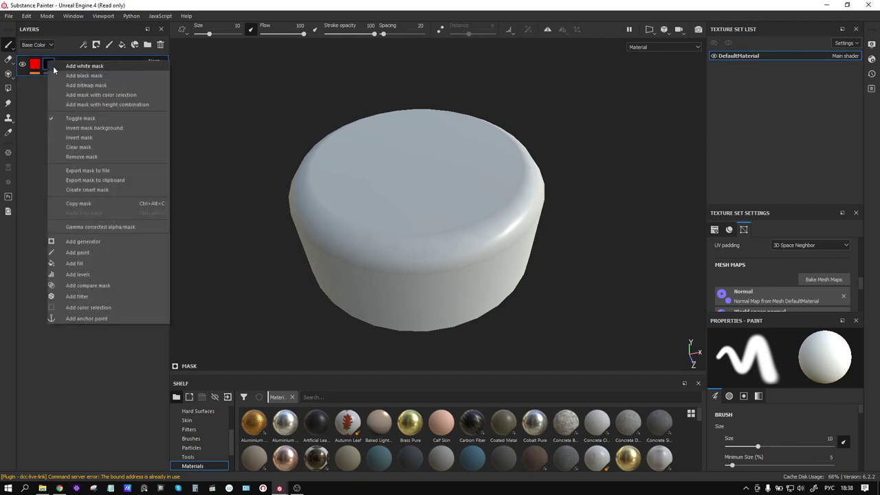
left_click(92, 252)
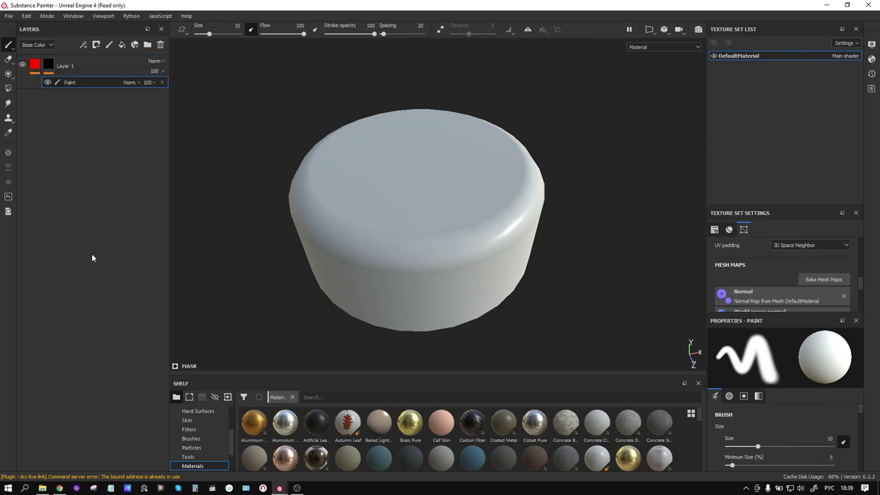
left_click(8, 88)
Try Polygon Fill in mesh mode on the whole cylinder, then undo it.
left_click(9, 88)
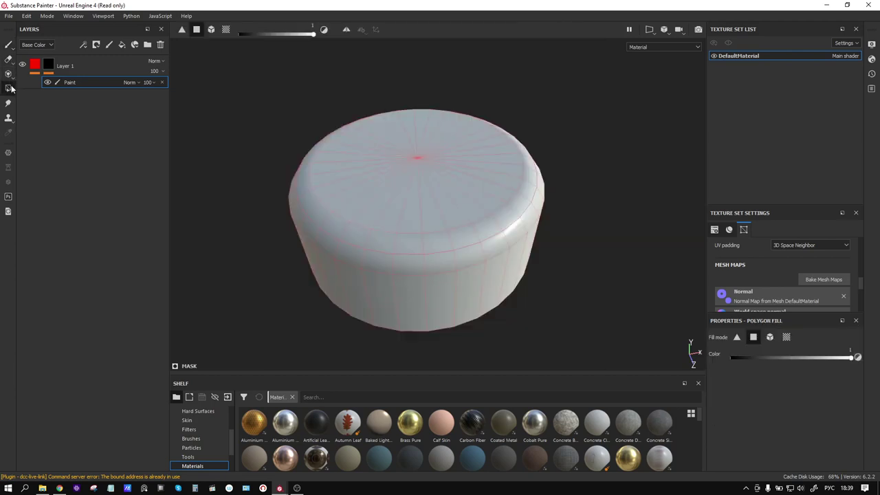
left_click(769, 337)
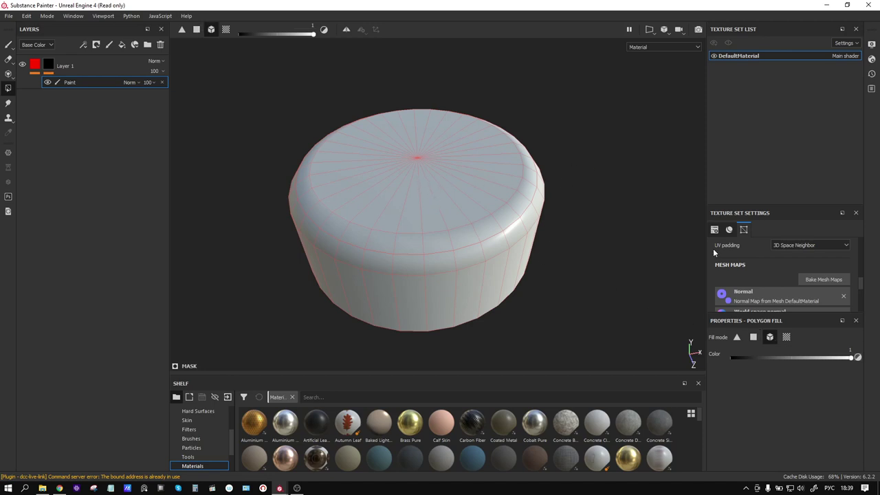
left_click(427, 210)
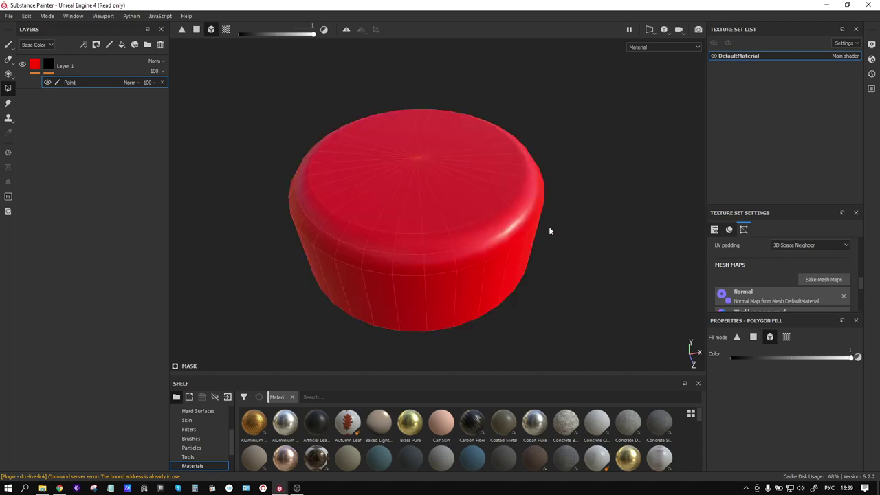
left_click(446, 186)
Using face mode, reveal red across all the cylinder's top faces.
left_click(753, 337)
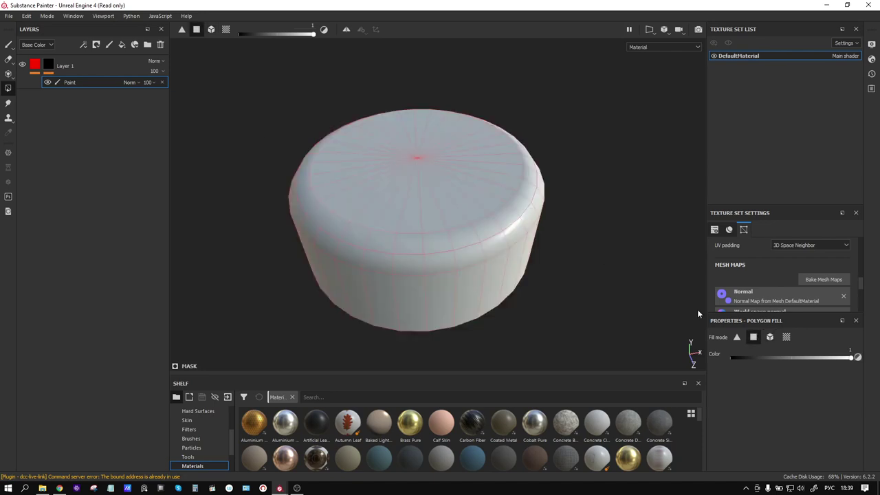
left_click(431, 210)
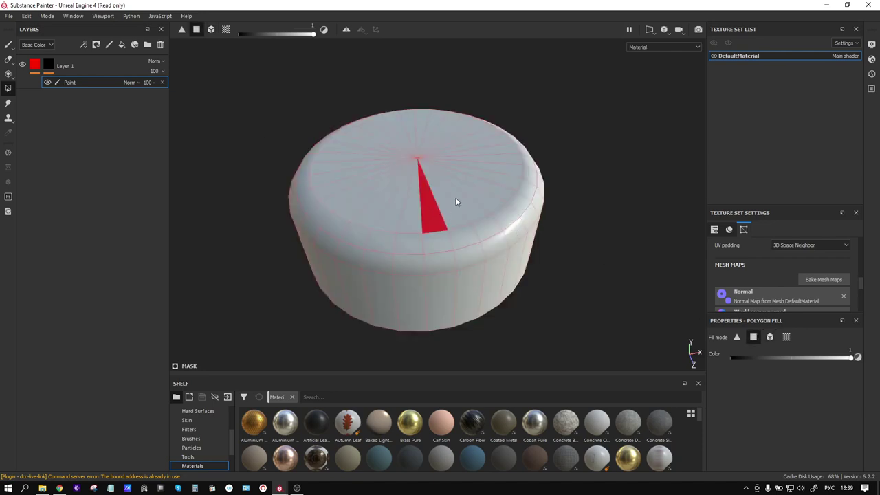
left_click(457, 200)
mouse_move(445, 205)
left_mouse_down()
mouse_move(483, 167)
mouse_move(479, 154)
left_mouse_up()
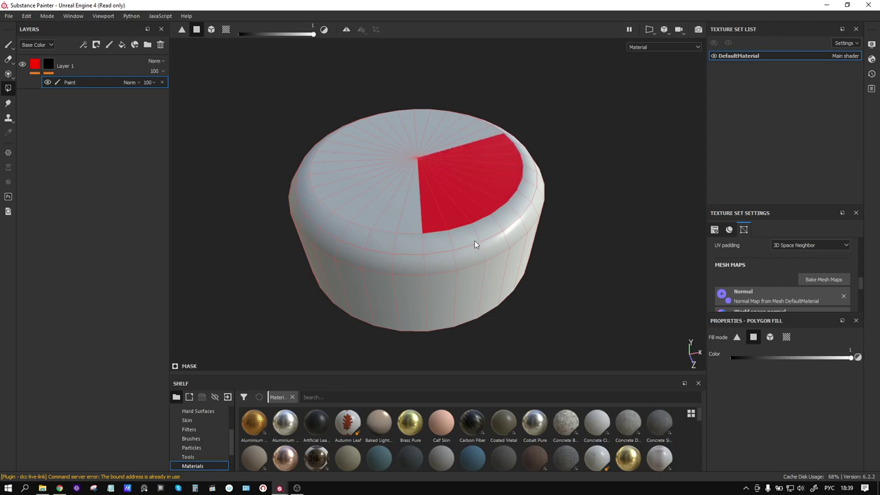
mouse_move(402, 186)
left_mouse_down()
mouse_move(421, 136)
mouse_move(420, 165)
left_mouse_up()
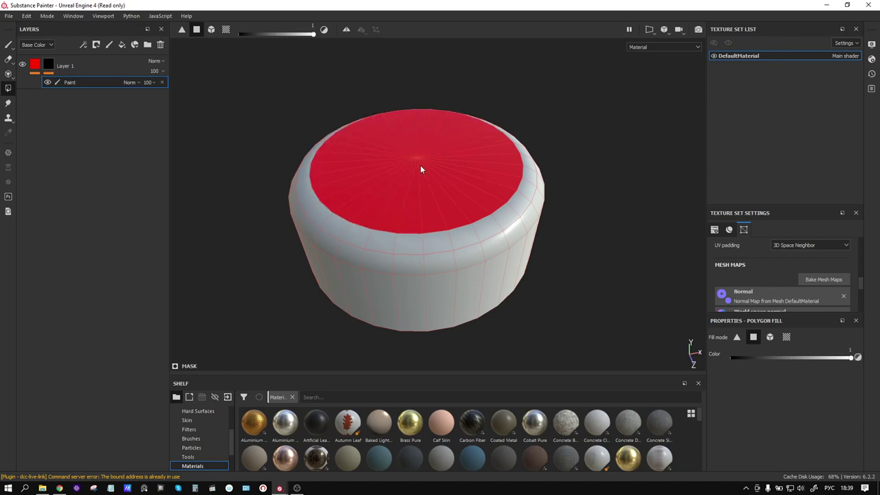
mouse_move(516, 139)
left_mouse_down("alt")
mouse_move(526, 122)
mouse_move(504, 177)
left_mouse_up("alt")
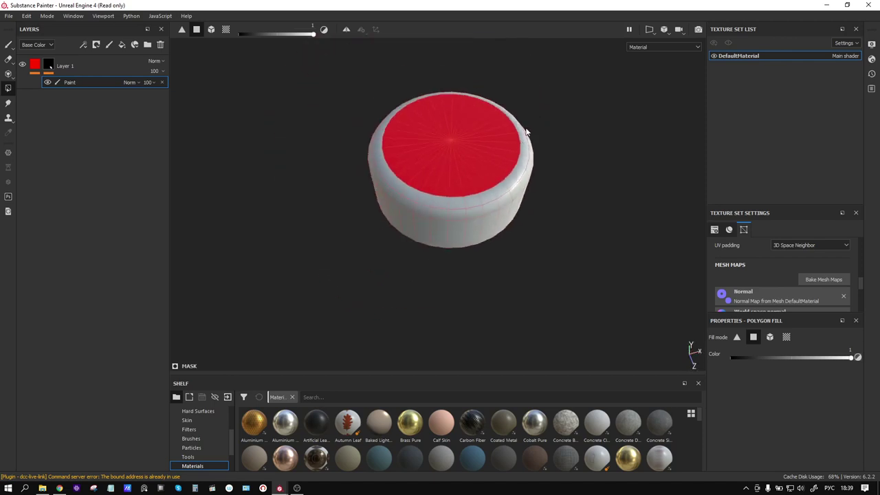
Add a Blur filter to Layer 1's mask at intensity 13.74 to soften the red top.
left_click(9, 44)
right_click(82, 85)
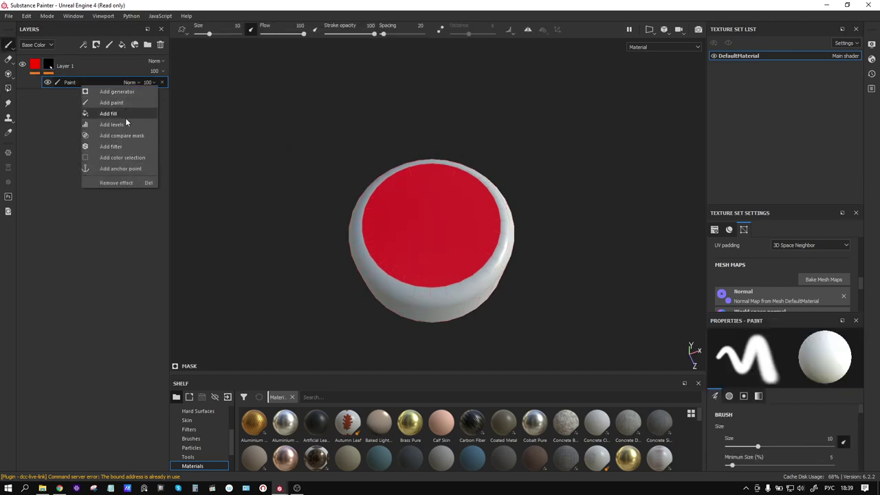
left_click(120, 147)
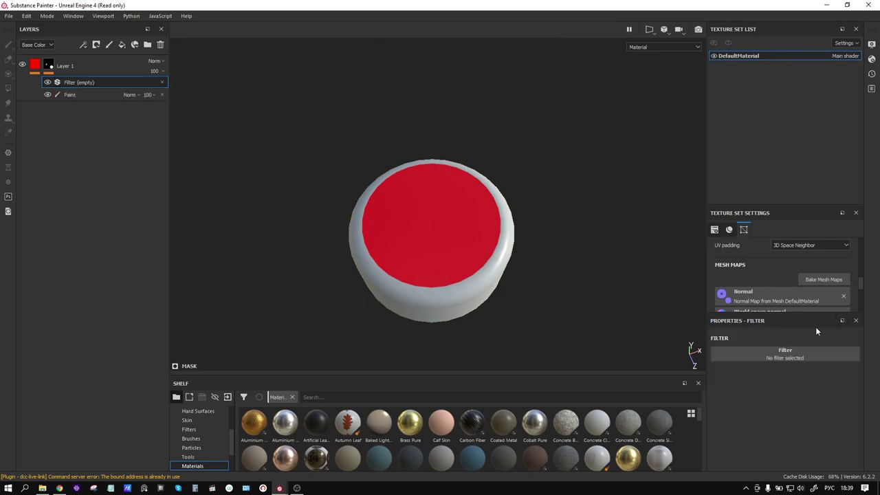
left_click(786, 352)
left_click(832, 386)
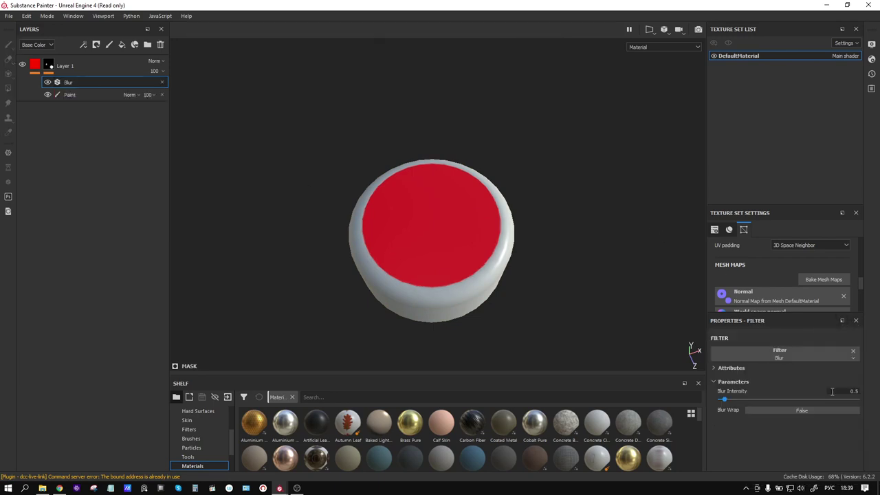
mouse_move(724, 402)
left_mouse_down()
mouse_move(856, 406)
mouse_move(823, 404)
left_mouse_up()
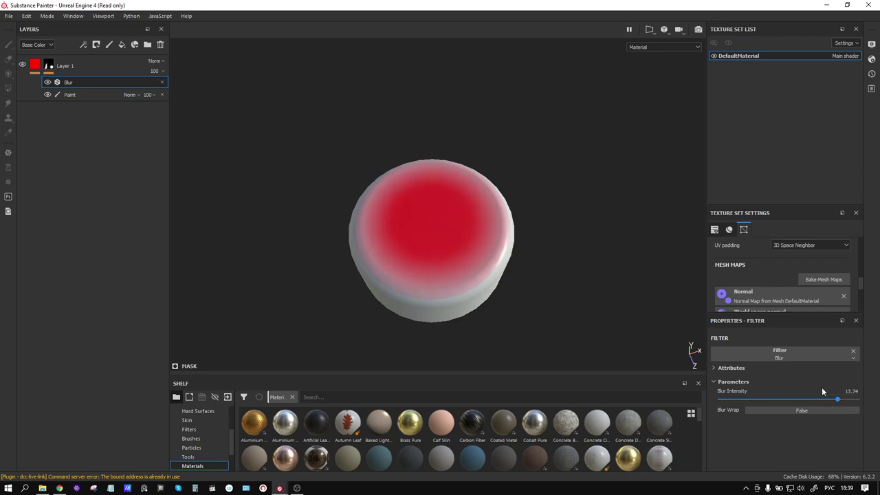
scroll(533, 283, "down", 2)
scroll(464, 274, "up", 5)
scroll(490, 267, "up", 1)
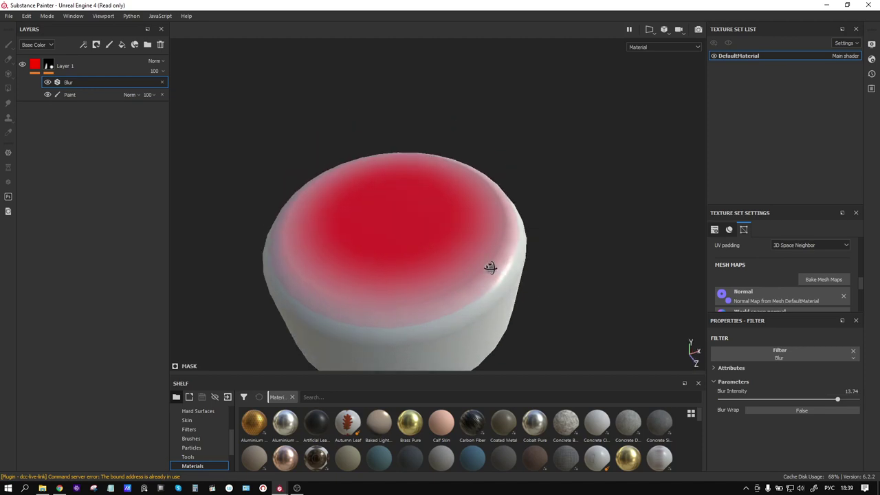
scroll(490, 268, "up", 2)
left_click_drag(474, 307, 518, 277, "alt")
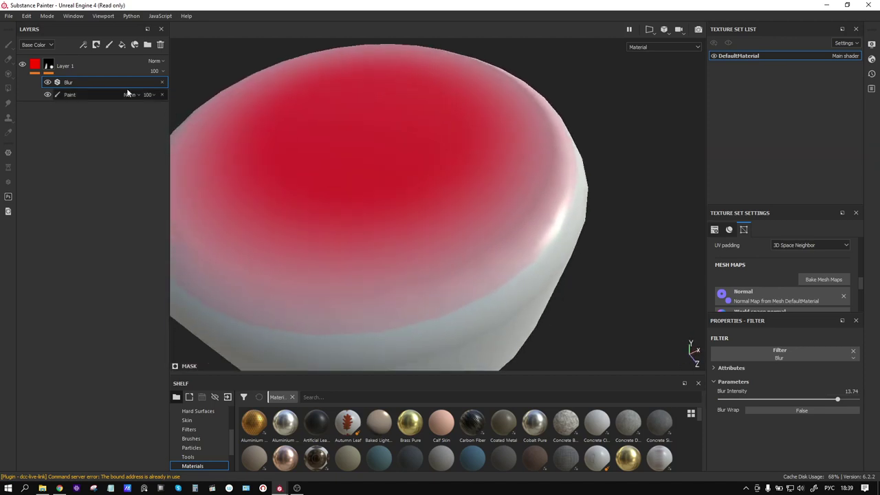
Add a Levels effect to Layer 1's mask with its black point raised to 0.269.
right_click(80, 83)
left_click(116, 125)
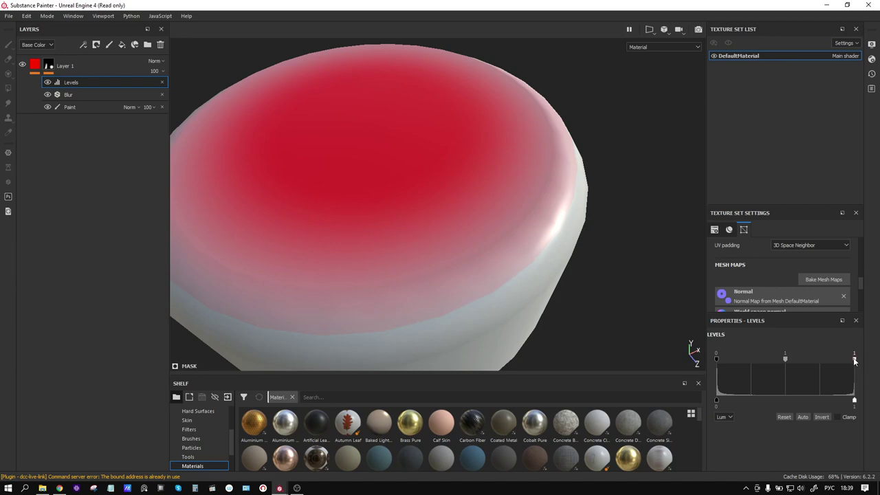
left_click_drag(854, 361, 876, 364)
mouse_move(718, 358)
left_mouse_down()
mouse_move(775, 360)
mouse_move(753, 356)
left_mouse_up()
scroll(457, 218, "up", 2)
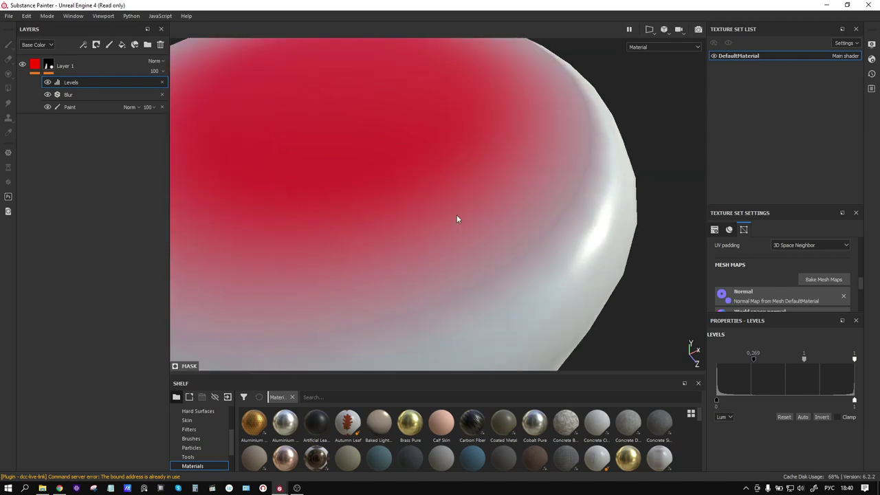
scroll(458, 215, "down", 4)
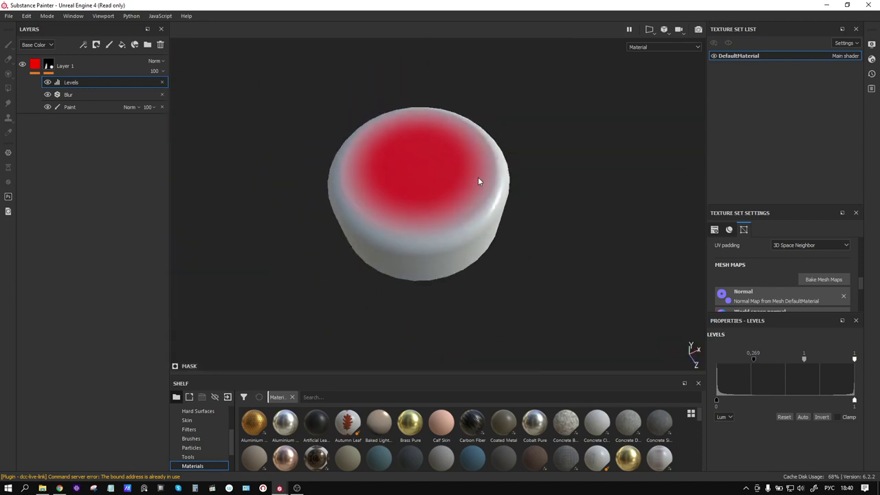
middle_click_drag(478, 176, 438, 192)
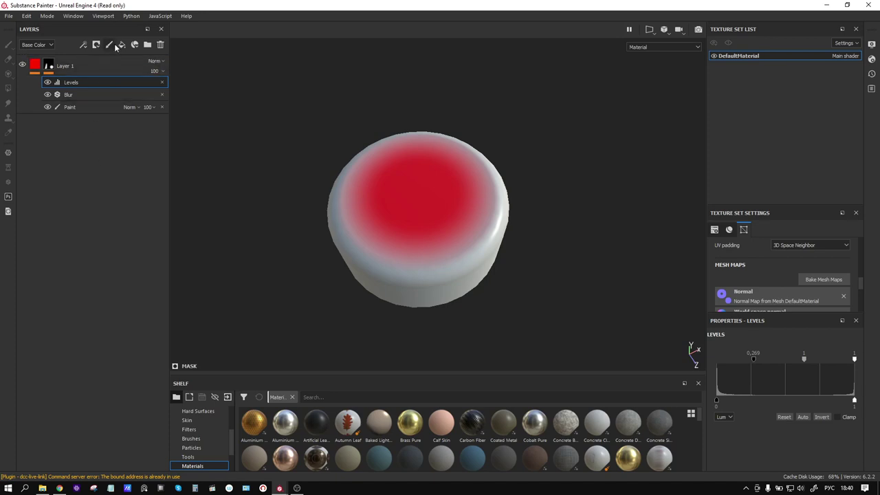
Create Layer 2 with a fill whose height channel is on at 0.08.
left_click(109, 44)
right_click(57, 65)
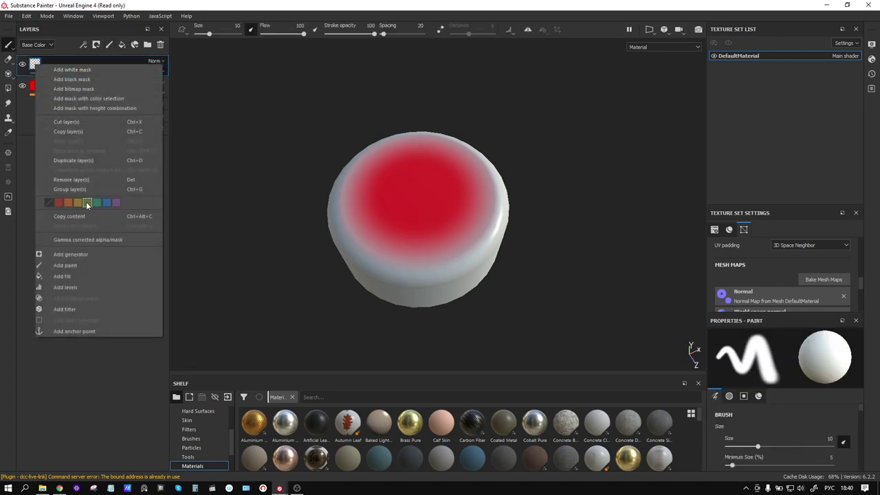
left_click(76, 277)
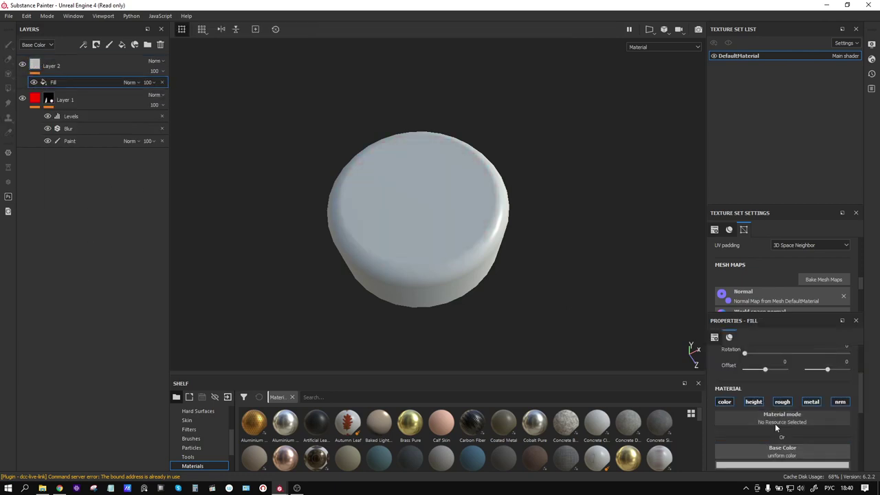
left_click(747, 403)
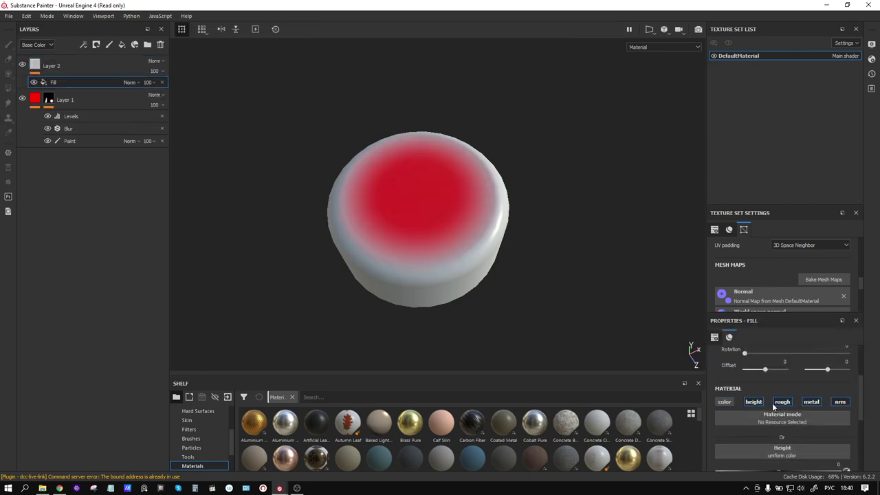
scroll(768, 402, "down", 2)
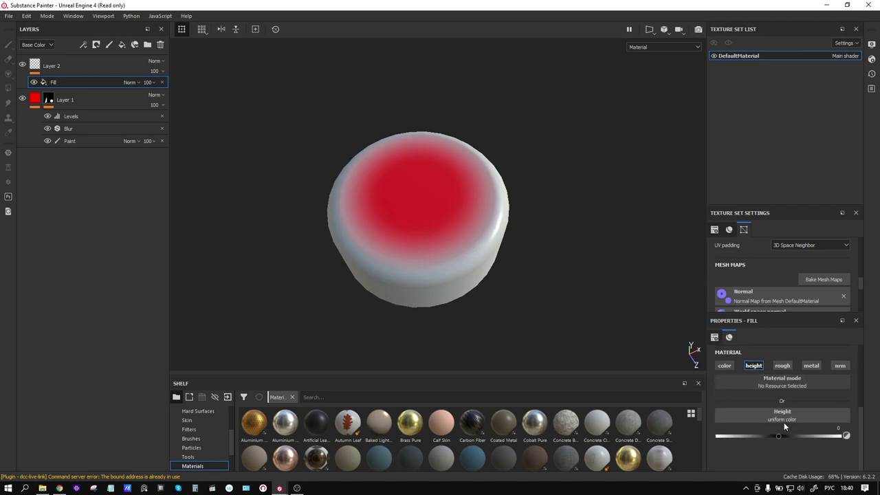
left_click_drag(781, 436, 783, 440)
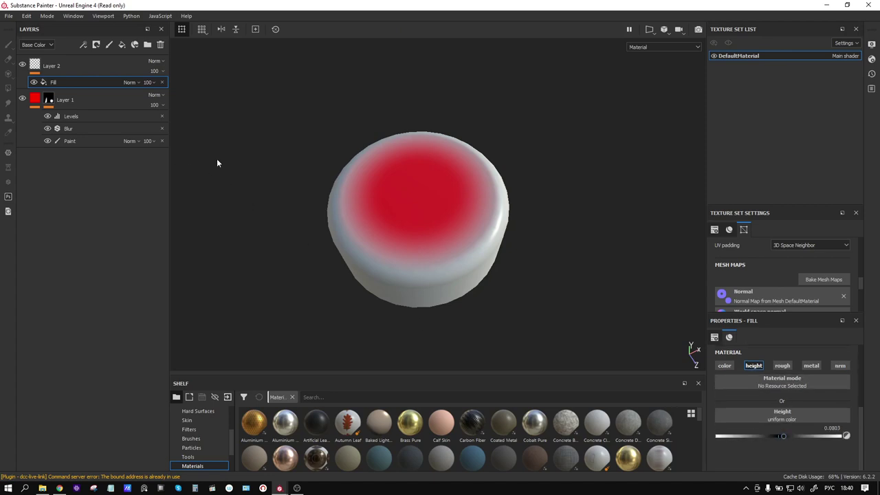
Give Layer 2 a black mask and hide Layer 1.
left_click(55, 66)
right_click(60, 64)
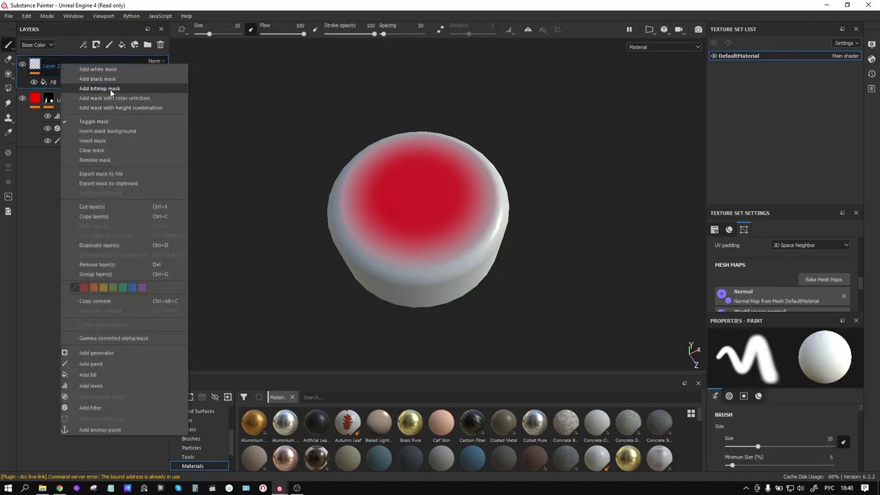
left_click(98, 79)
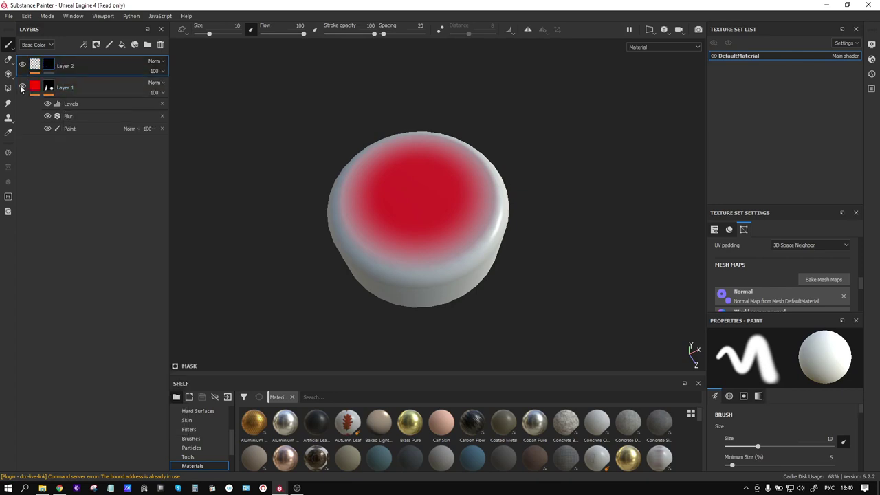
left_click(22, 87)
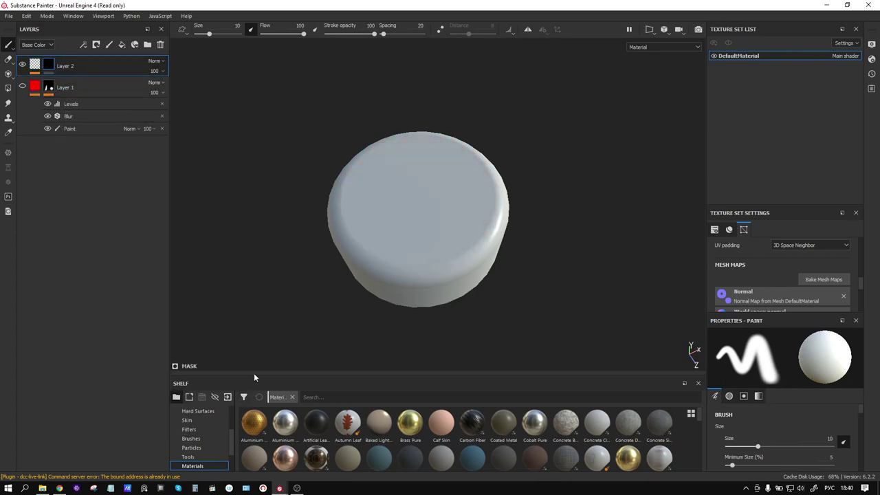
Enlarge the asset shelf and show Procedurals as large thumbnails with full names.
left_click_drag(254, 375, 254, 324)
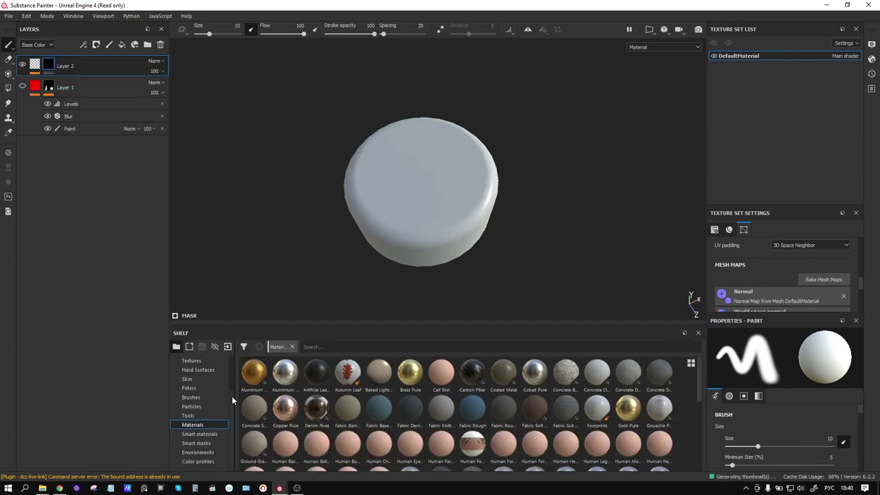
left_click_drag(232, 395, 234, 372)
left_click(208, 389)
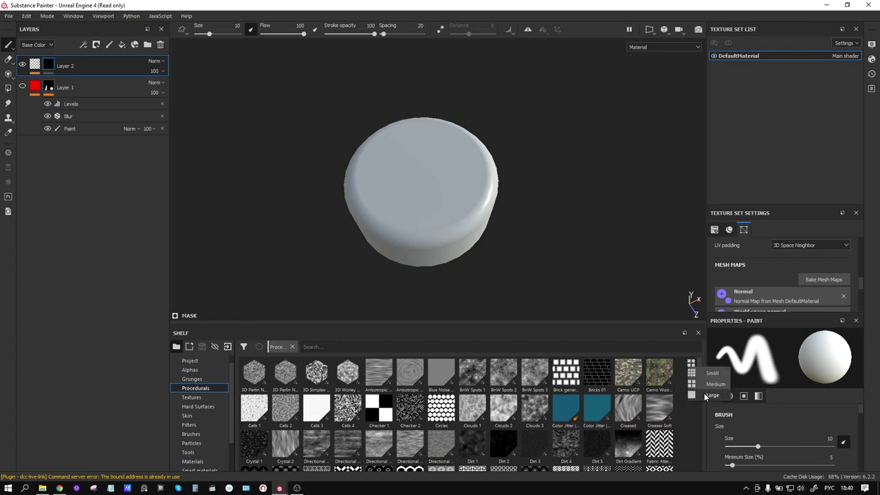
left_click(691, 366)
left_click_drag(575, 324, 575, 208)
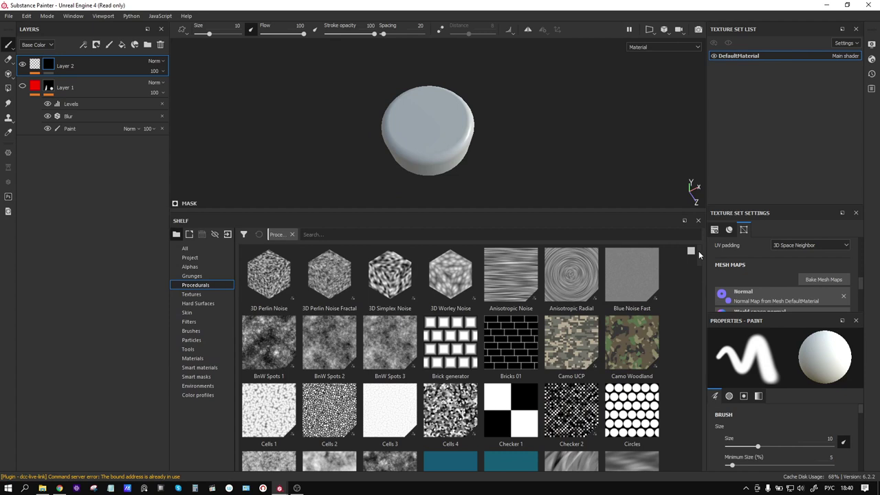
left_click_drag(698, 251, 694, 309)
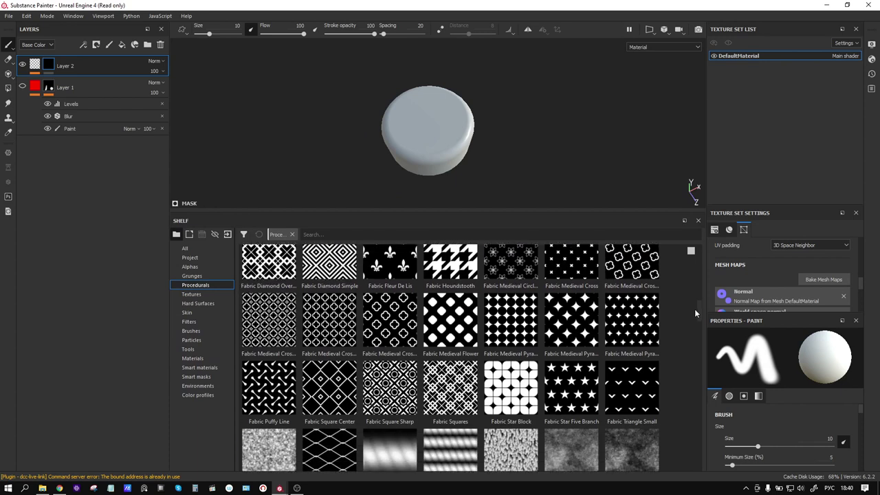
mouse_move(694, 309)
left_mouse_down()
mouse_move(697, 451)
mouse_move(698, 428)
left_mouse_up()
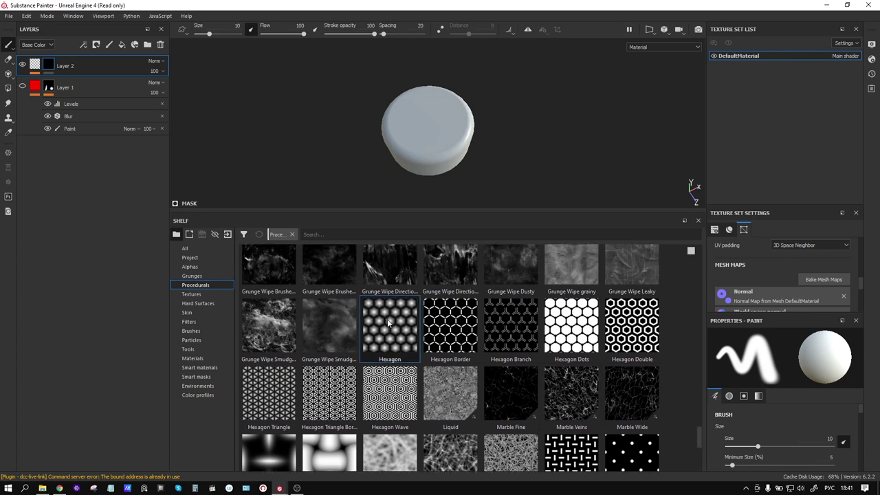
Browse the procedurals to locate the Hexagon pattern.
left_click_drag(389, 323, 425, 342)
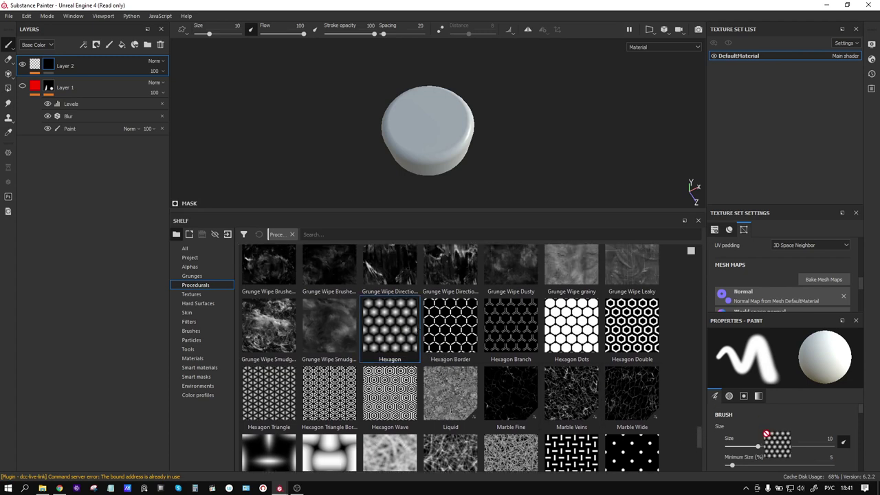
left_click_drag(425, 343, 394, 323)
scroll(824, 429, "down", 2)
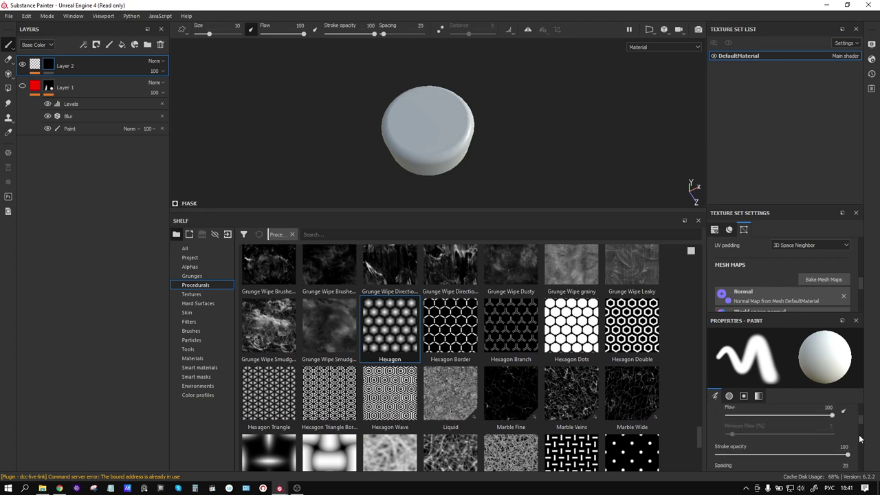
scroll(824, 430, "down", 2)
scroll(824, 429, "down", 2)
scroll(824, 429, "down", 2)
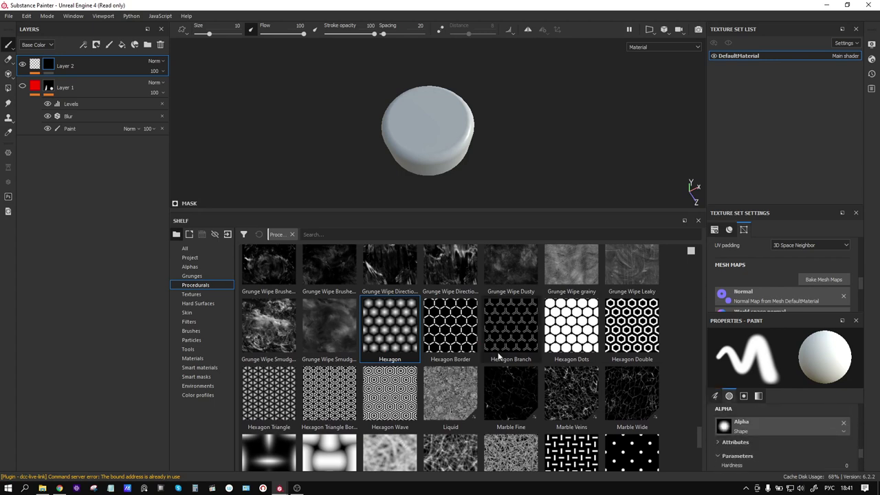
scroll(817, 426, "down", 3)
scroll(815, 429, "up", 2)
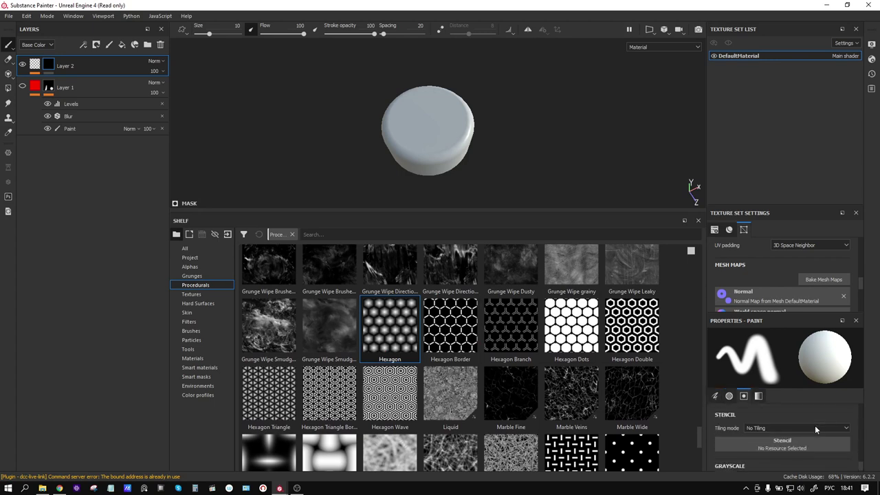
Add a fill to Layer 2's mask and drop the Hexagon procedural into it.
right_click(48, 64)
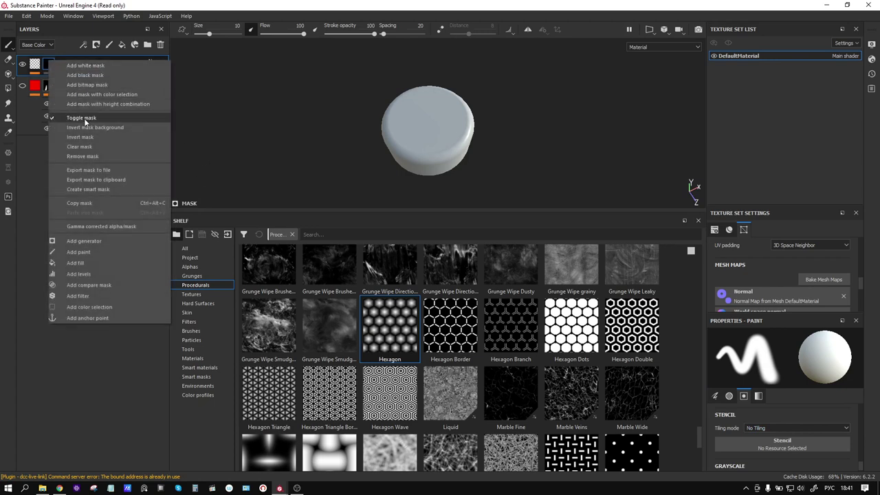
left_click(99, 262)
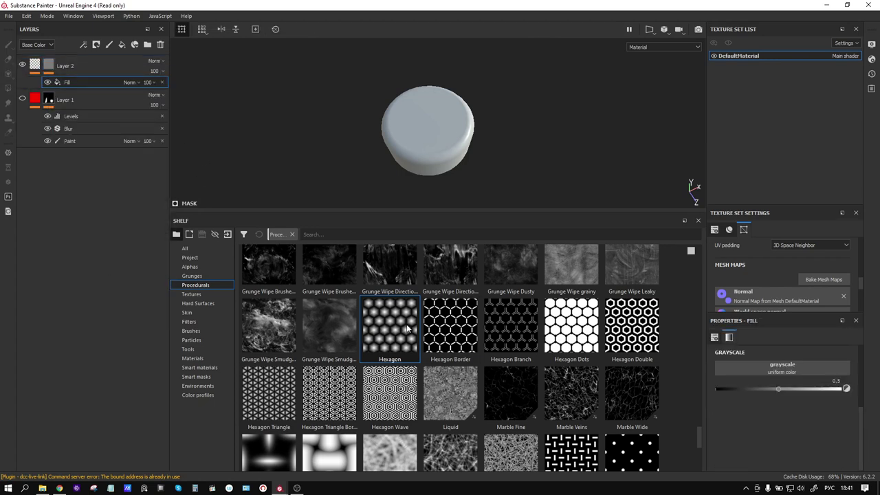
left_click_drag(412, 337, 763, 371)
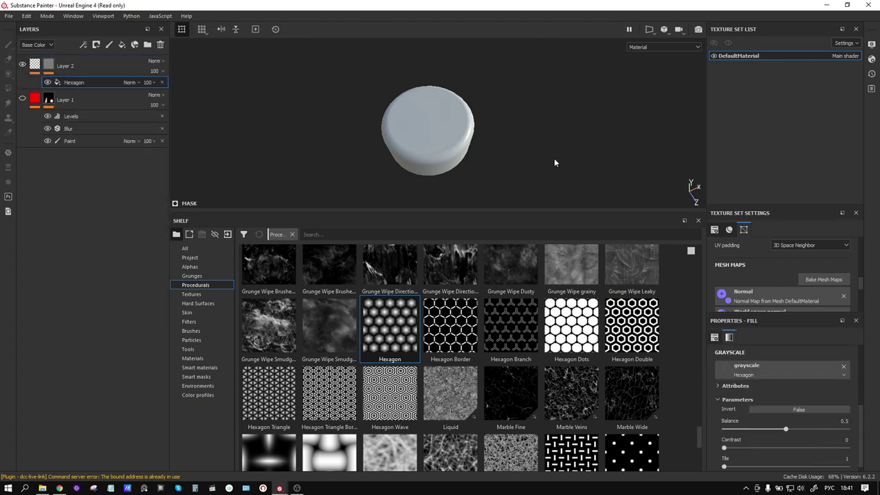
left_click_drag(512, 135, 454, 133, "alt")
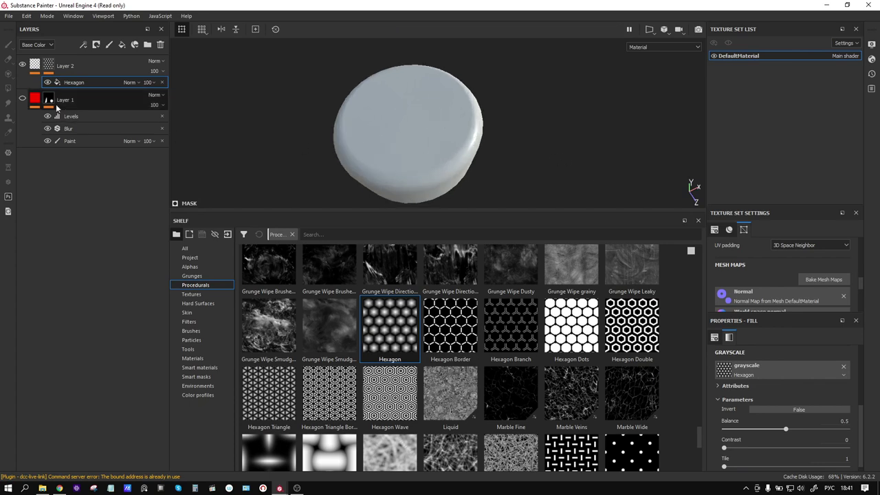
Select Layer 2's mask and open the Hexagon fill's settings.
left_click(36, 65)
left_click(48, 66)
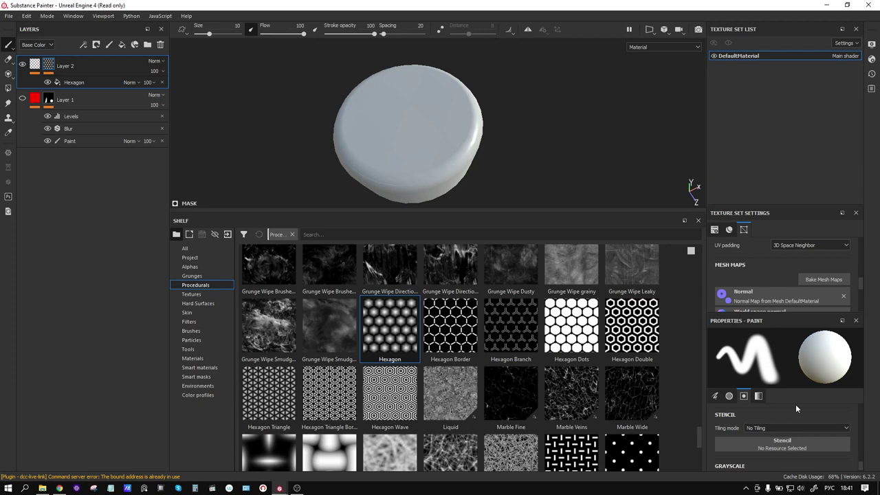
scroll(795, 404, "up", 2)
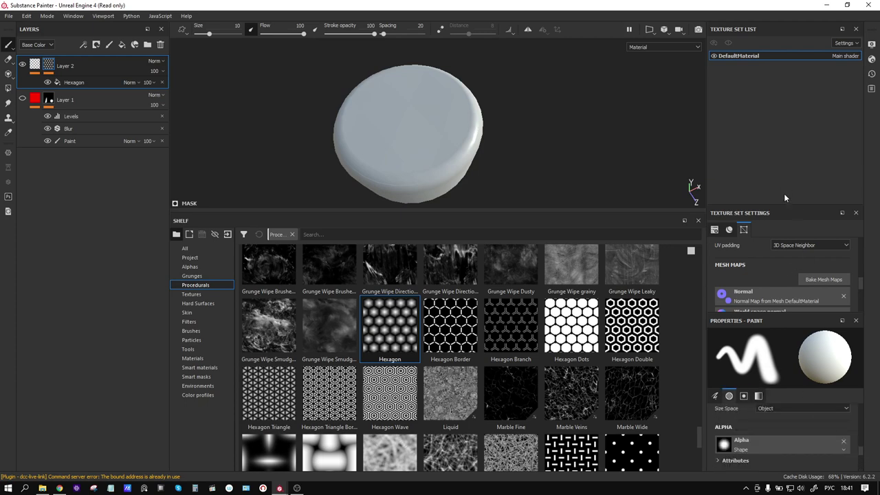
left_click_drag(780, 207, 781, 126)
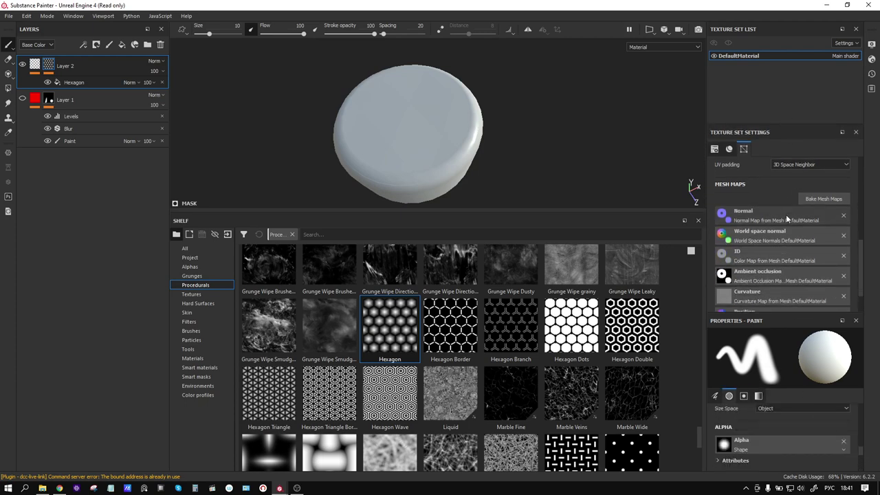
left_click_drag(780, 314, 794, 162)
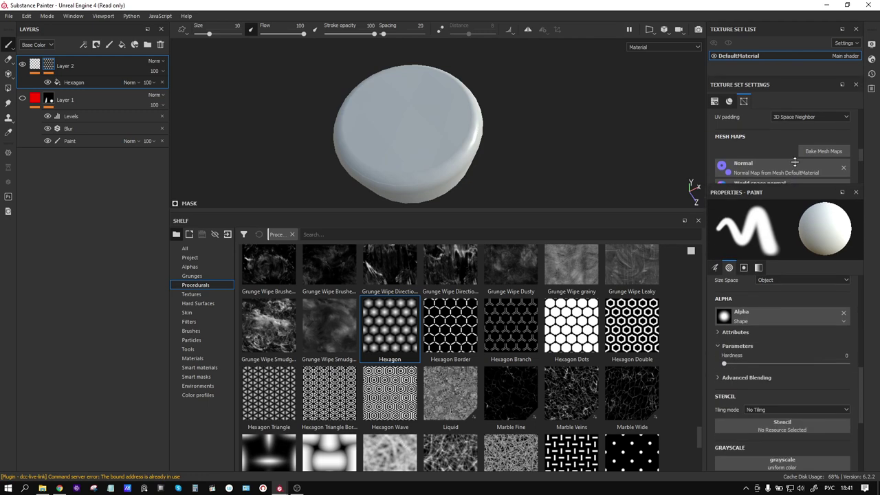
scroll(753, 367, "down", 3)
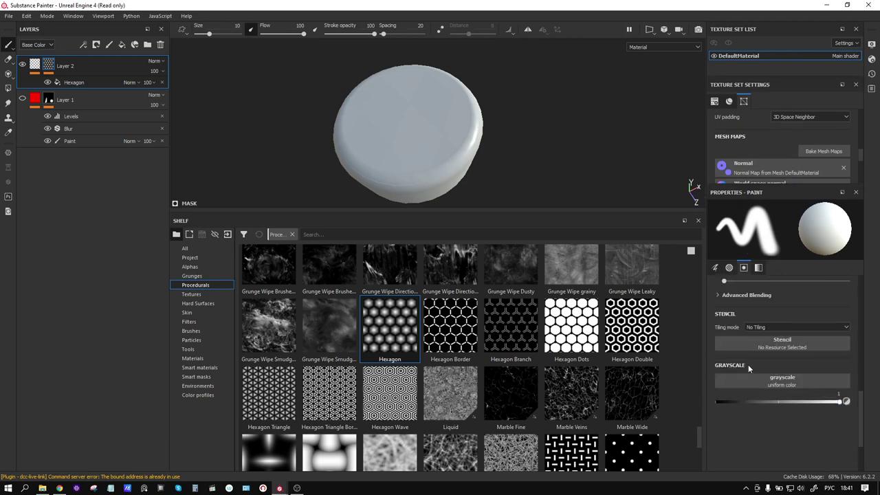
scroll(773, 369, "up", 3)
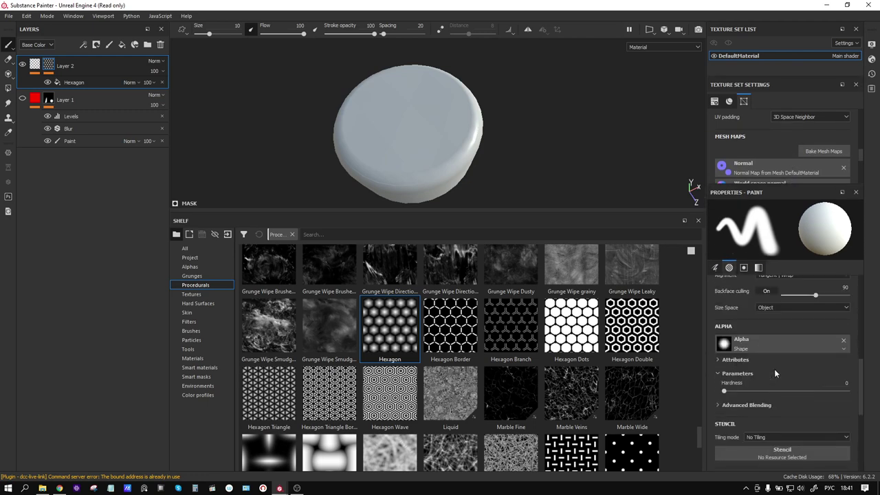
scroll(774, 368, "up", 2)
scroll(774, 368, "up", 2)
scroll(773, 368, "up", 2)
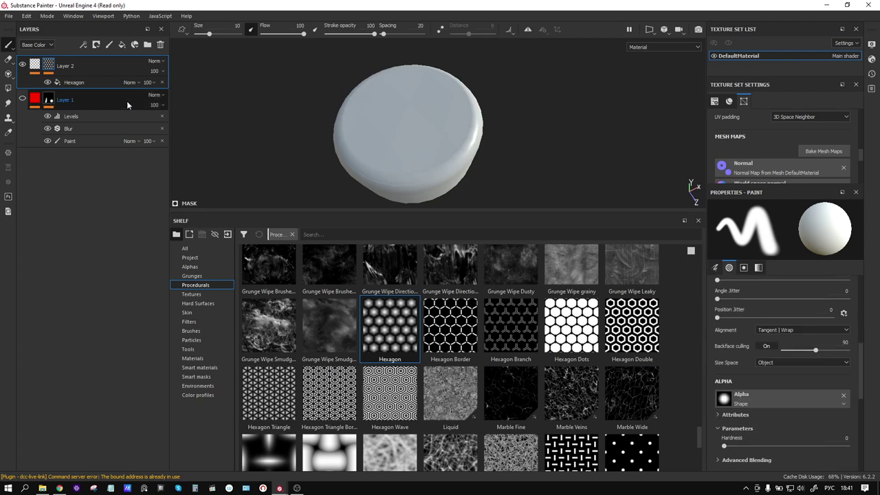
left_click(72, 82)
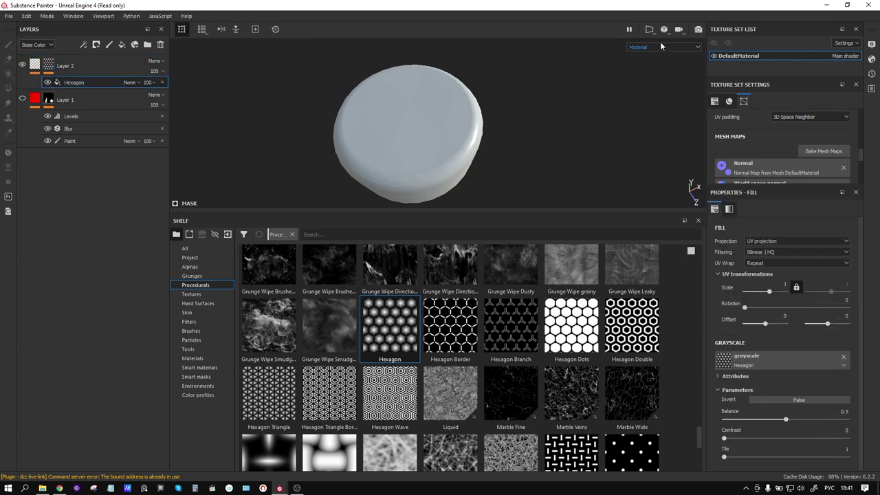
Set the Hexagon mask's balance to 0.73 and tile to 7 for larger, bolder hexagons.
scroll(387, 150, "up", 3)
mouse_move(388, 150)
left_mouse_down("alt")
mouse_move(465, 126)
mouse_move(498, 138)
left_mouse_up("alt")
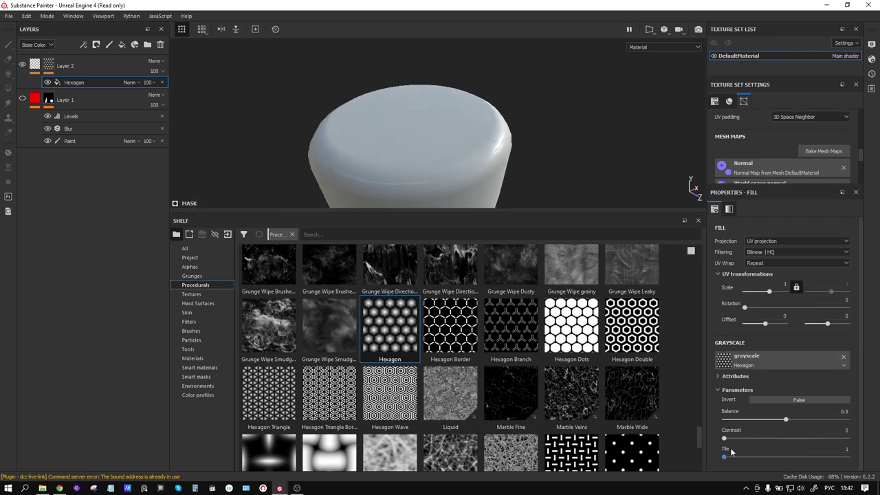
mouse_move(741, 460)
left_mouse_down()
mouse_move(817, 466)
mouse_move(805, 459)
left_mouse_up()
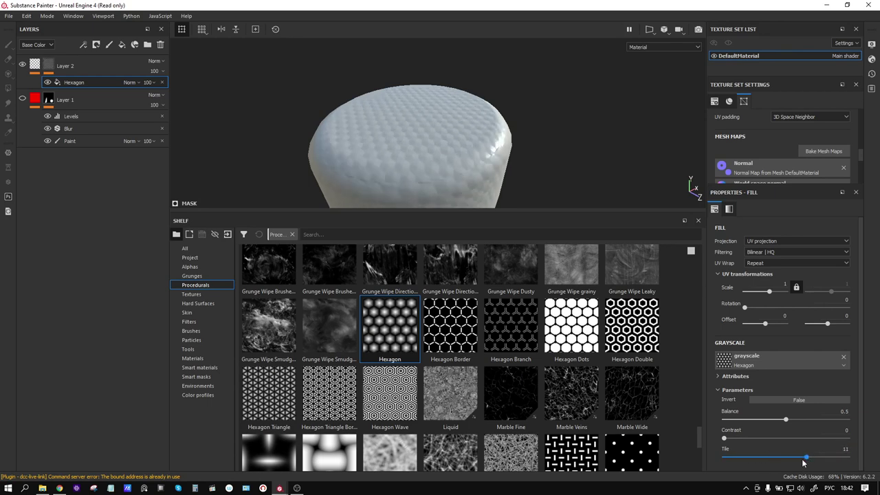
mouse_move(472, 177)
left_mouse_down("alt")
mouse_move(484, 208)
mouse_move(495, 179)
left_mouse_up("alt")
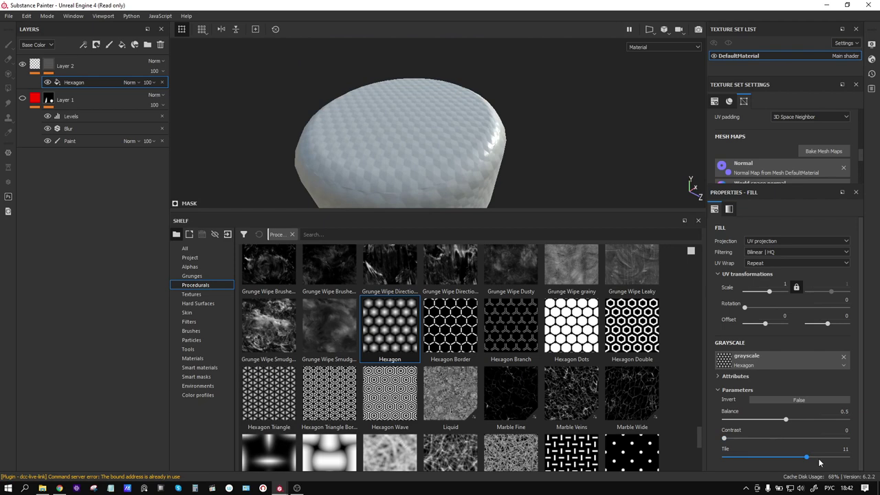
left_click_drag(799, 420, 826, 418)
mouse_move(723, 438)
left_mouse_down()
mouse_move(784, 437)
mouse_move(687, 431)
left_mouse_up()
left_click_drag(799, 459, 775, 458)
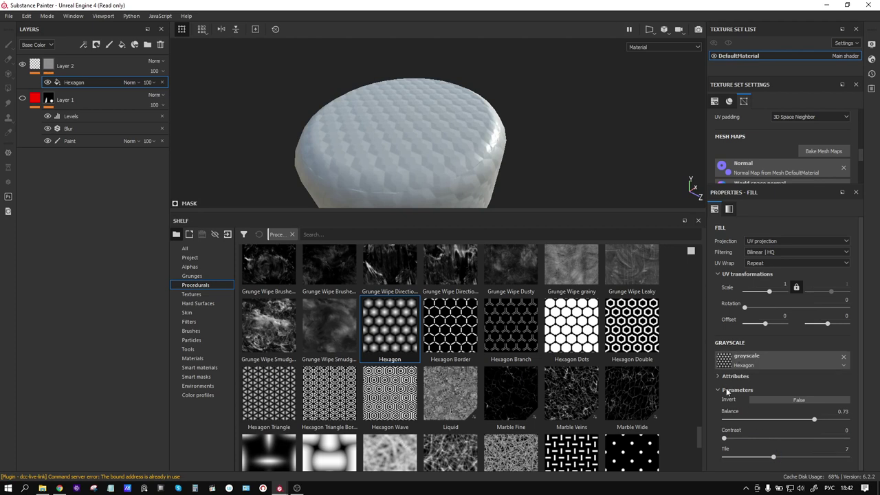
left_click(42, 69)
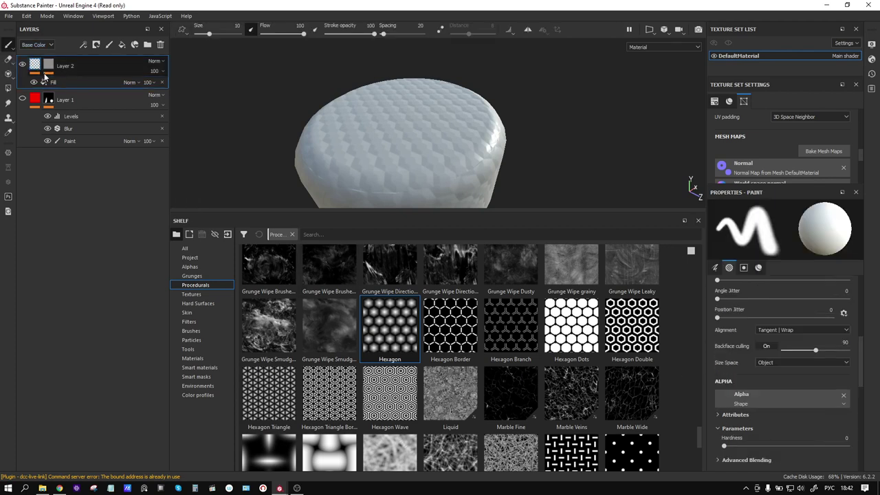
Raise Layer 2's fill height to about 0.32.
left_click(44, 78)
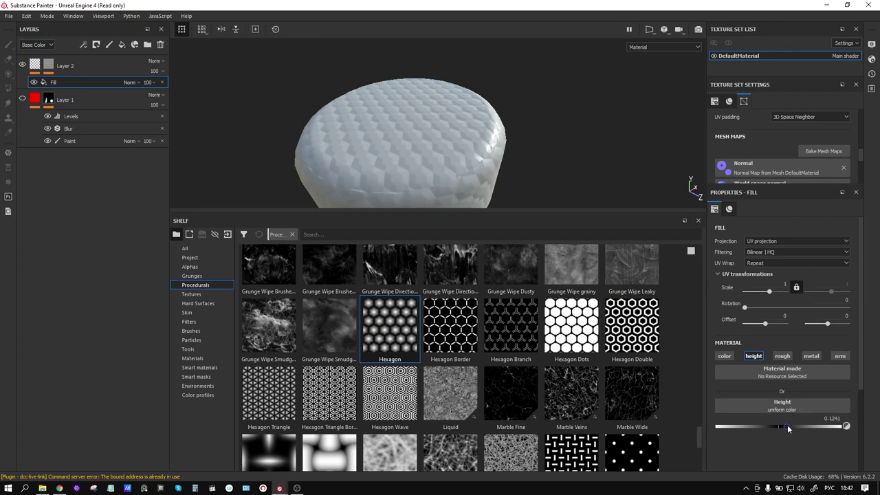
left_click_drag(787, 425, 798, 423)
mouse_move(412, 110)
left_mouse_down("alt")
mouse_move(445, 104)
mouse_move(440, 149)
mouse_move(465, 147)
left_mouse_up("alt")
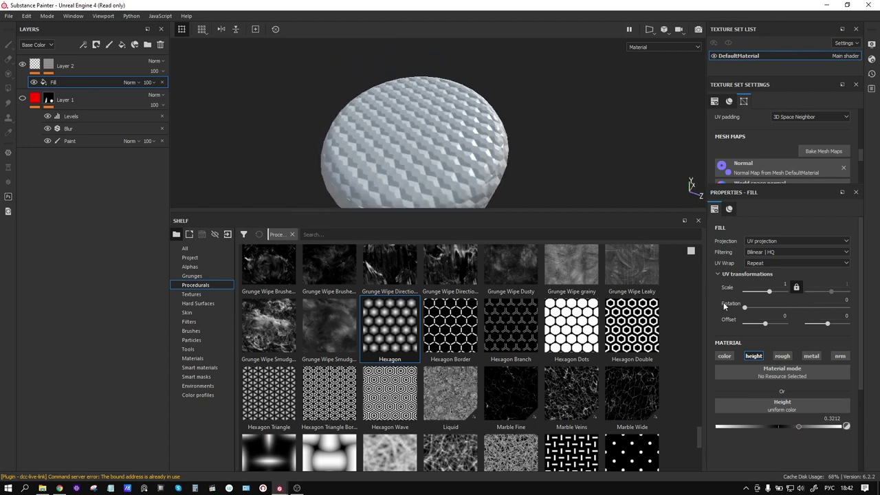
Lower the Hexagon mask's balance to 0.36.
left_click_drag(52, 71, 76, 84)
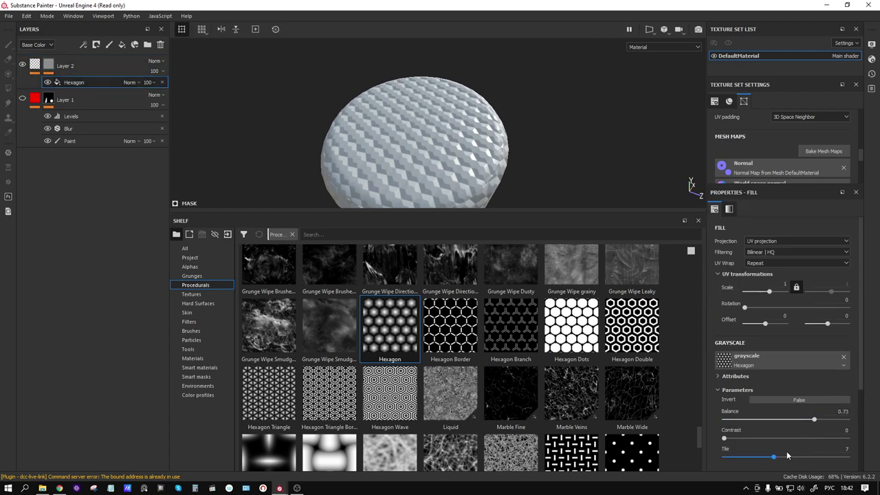
scroll(769, 440, "down", 2)
mouse_move(814, 363)
left_mouse_down()
mouse_move(825, 364)
mouse_move(727, 363)
mouse_move(772, 363)
left_mouse_up()
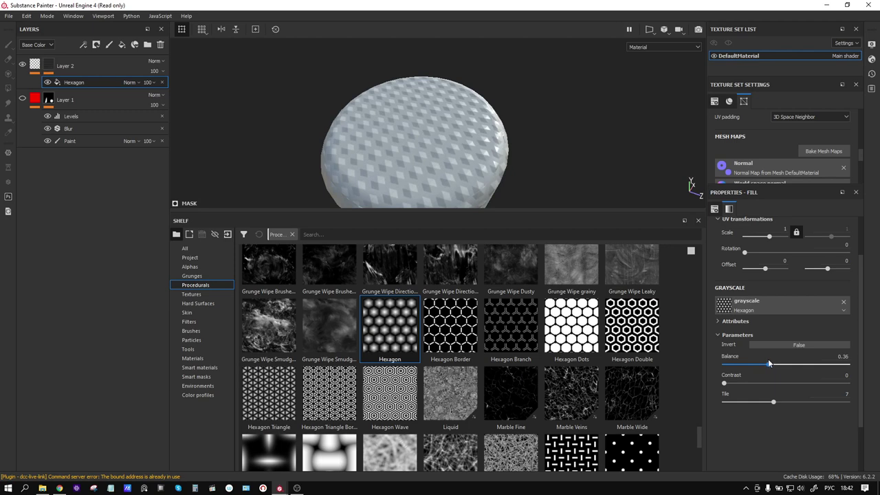
Add a Blur filter above the Hexagon at intensity 0.75 to round the dimples.
right_click(78, 83)
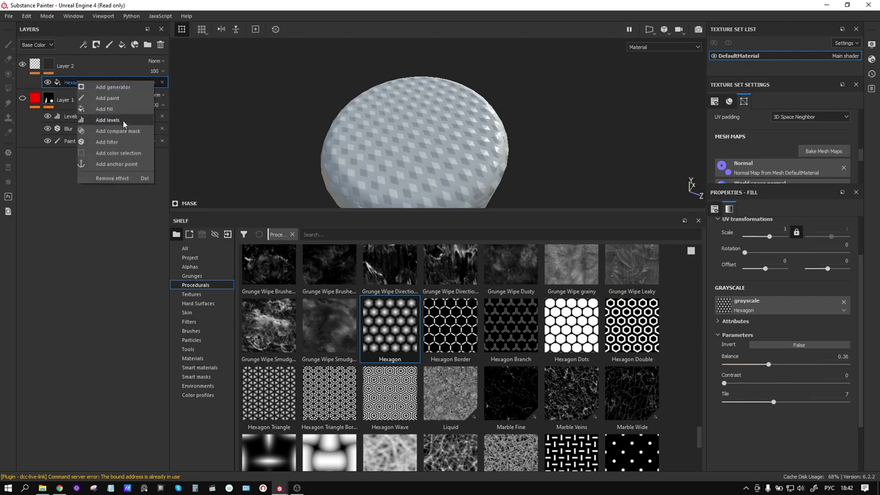
left_click(123, 140)
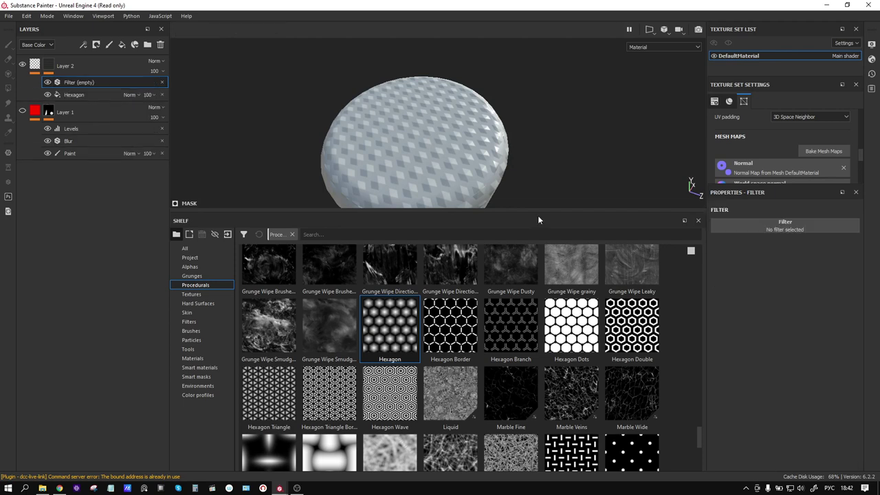
left_click(782, 223)
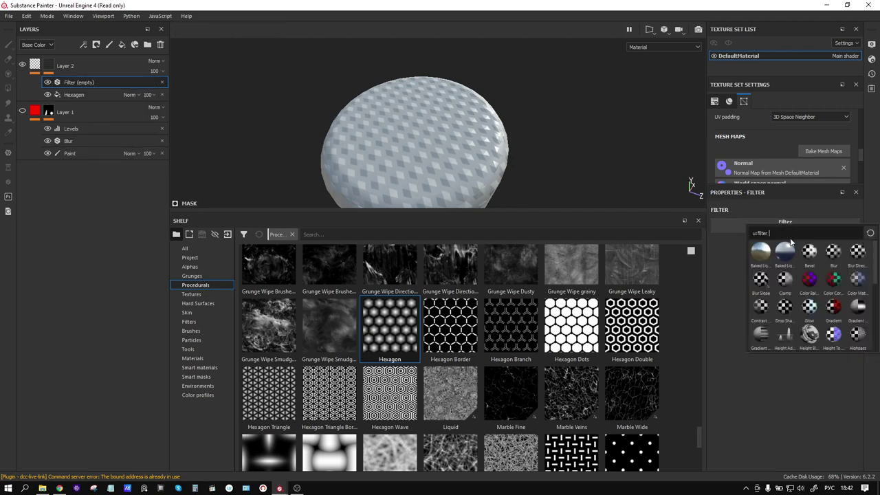
left_click(832, 253)
scroll(467, 160, "up", 3)
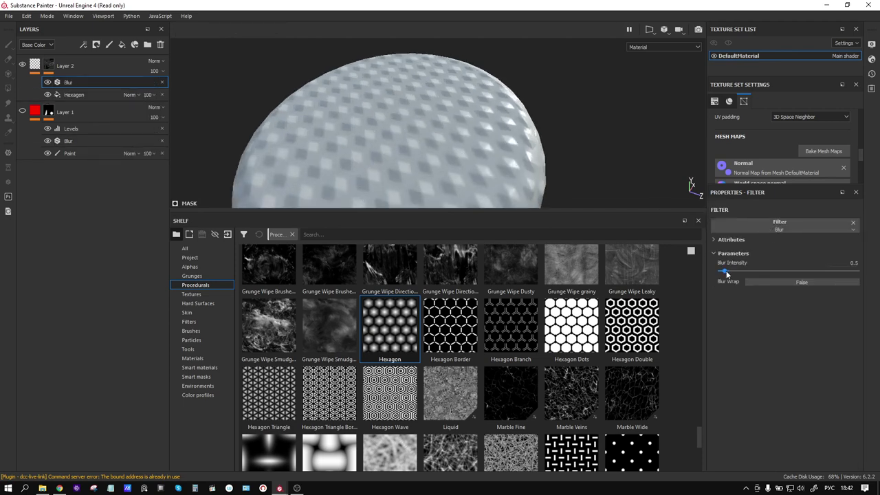
left_click_drag(726, 273, 728, 273)
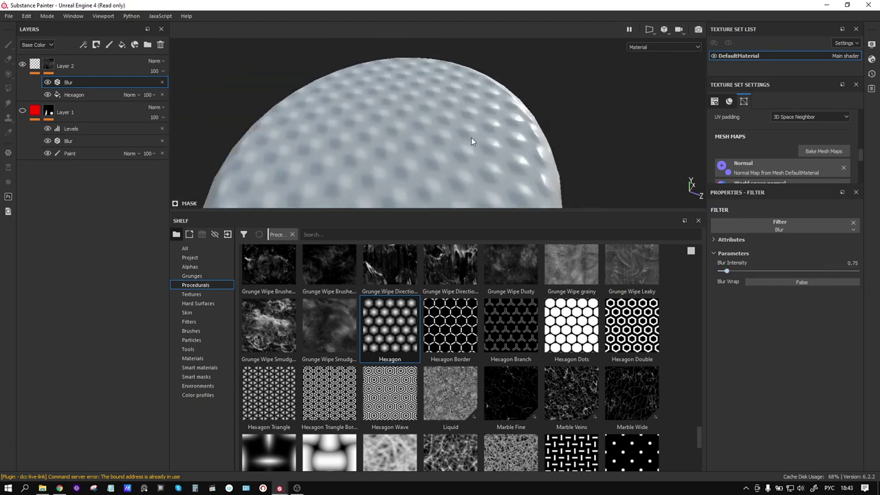
right_click_drag(461, 106, 475, 158, "alt")
mouse_move(475, 157)
left_mouse_down("alt")
mouse_move(472, 108)
mouse_move(455, 84)
mouse_move(465, 115)
left_mouse_up("alt")
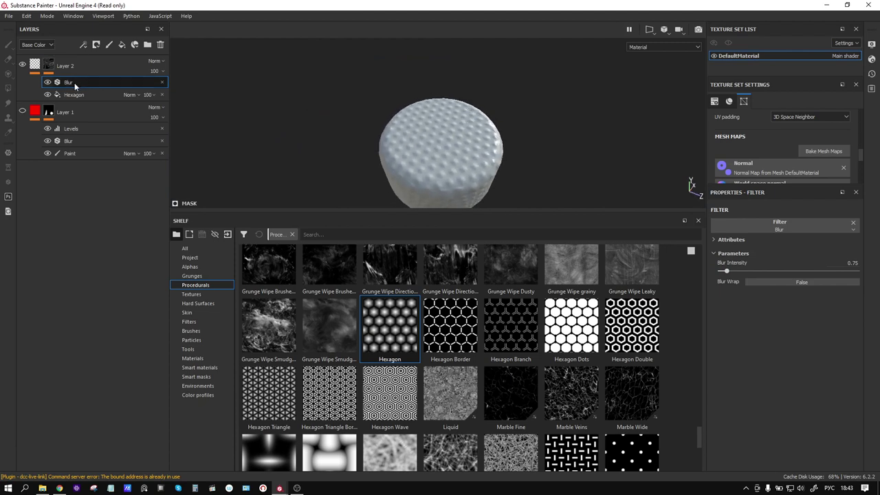
Add an anchor point on Layer 1's Levels effect to capture its mask.
right_click(86, 129)
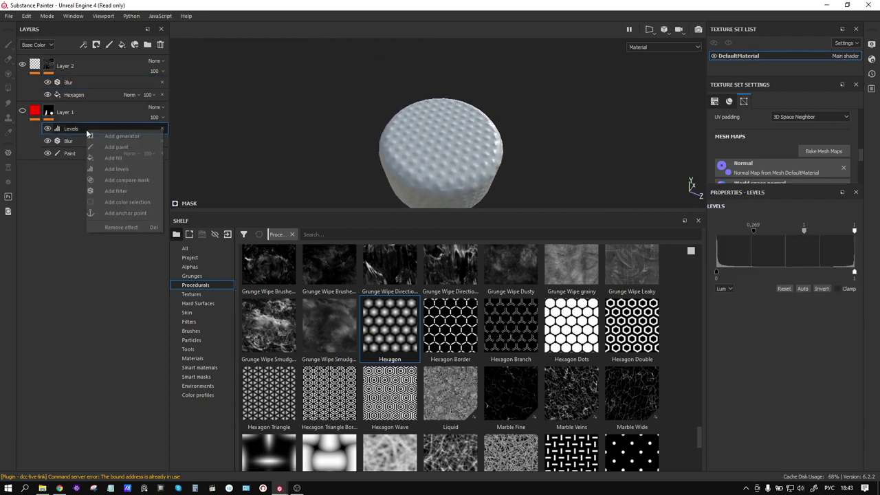
left_click(136, 212)
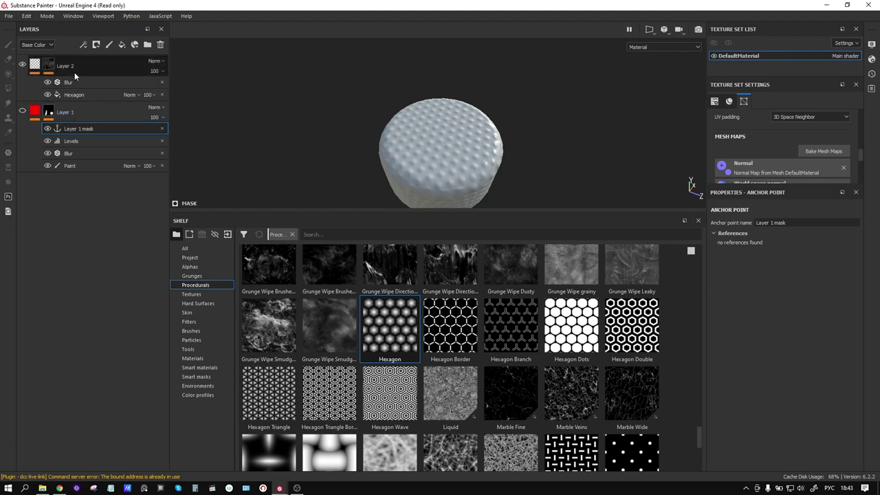
left_click(48, 72)
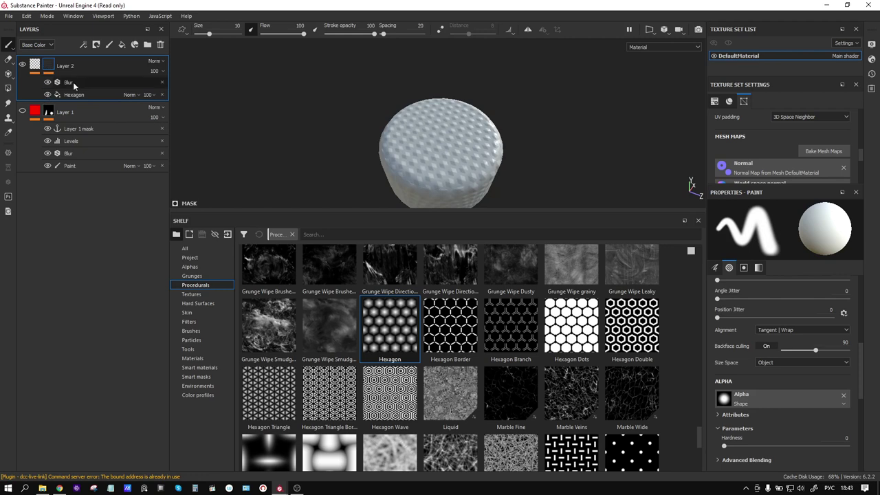
right_click(48, 83)
key("Escape")
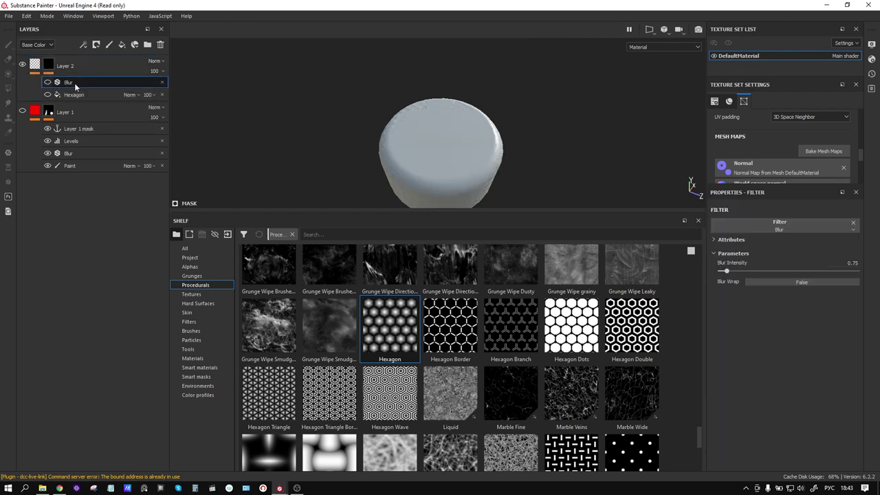
Add a fill below Layer 2's Hexagon effect sourced from Layer 1's mask anchor, and view the mask channel.
right_click(74, 83)
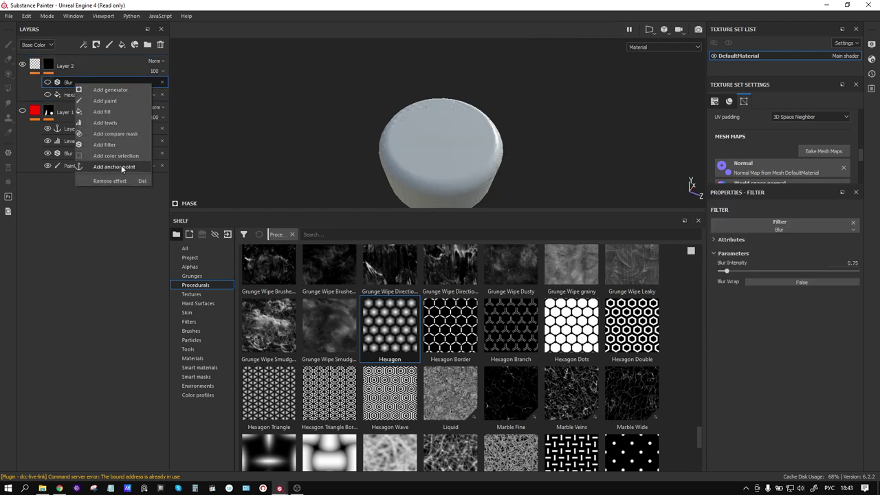
left_click(102, 111)
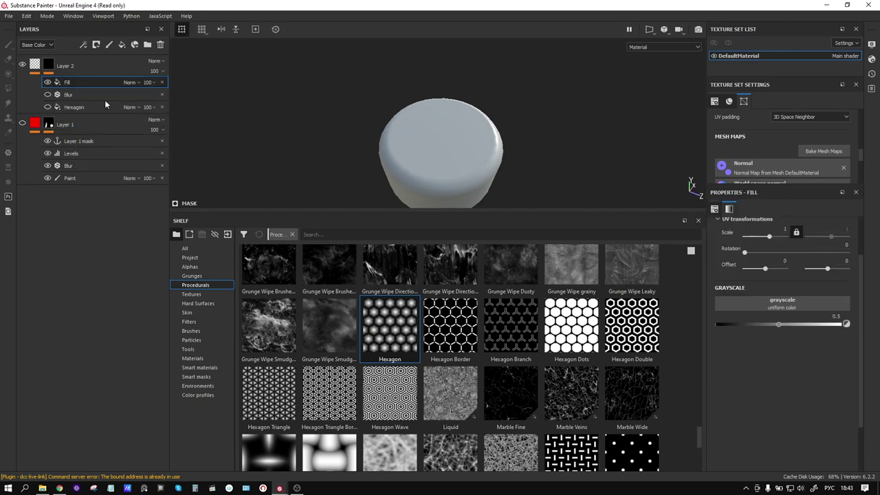
left_click_drag(68, 81, 75, 109)
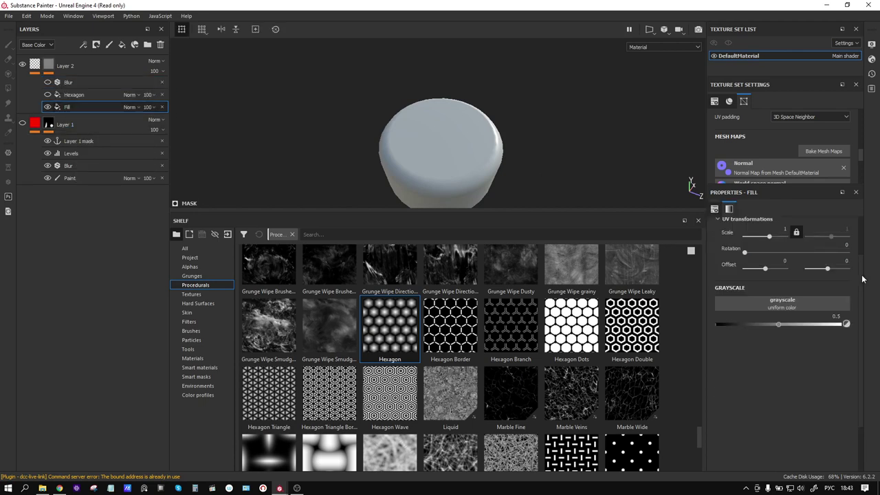
left_click(796, 306)
left_click(812, 317)
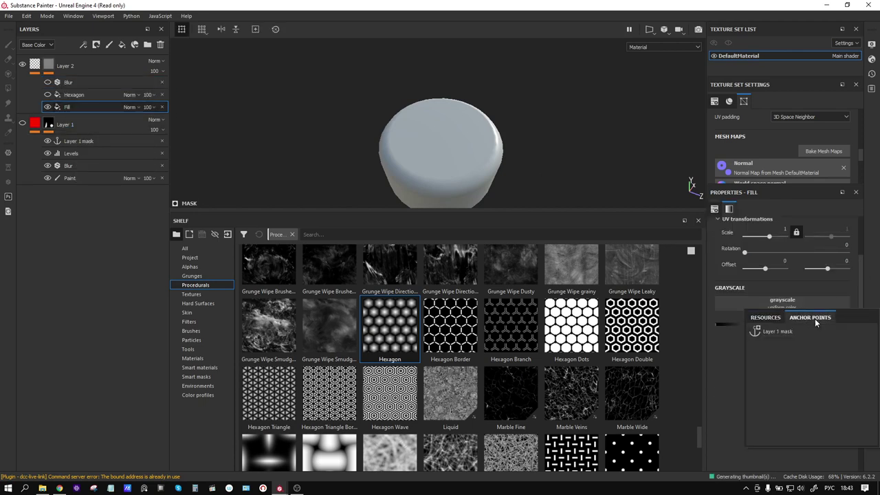
left_click(778, 330)
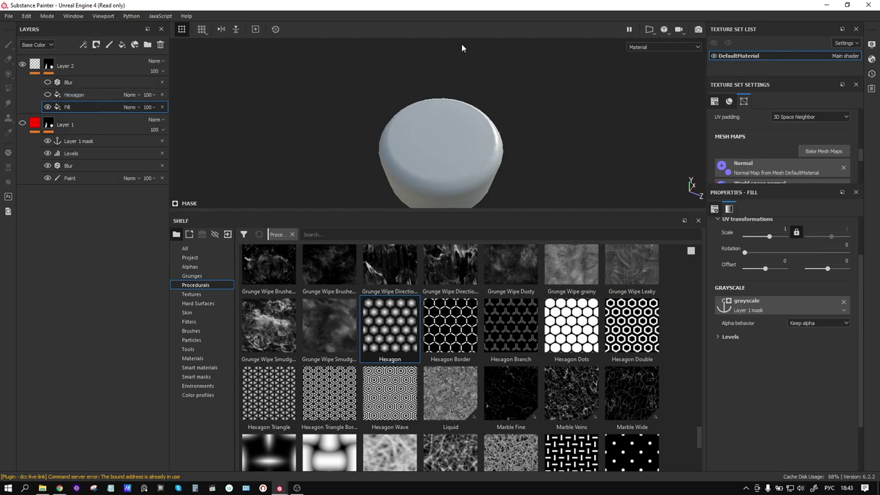
left_click(663, 47)
left_click(654, 108)
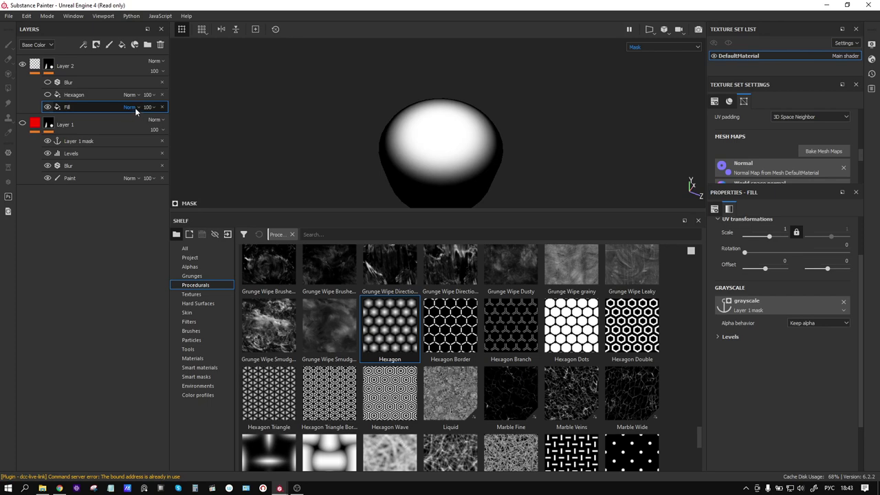
Set the Hexagon effect's blend mode to Multiply after trying Overlay and Screen.
left_click(91, 96)
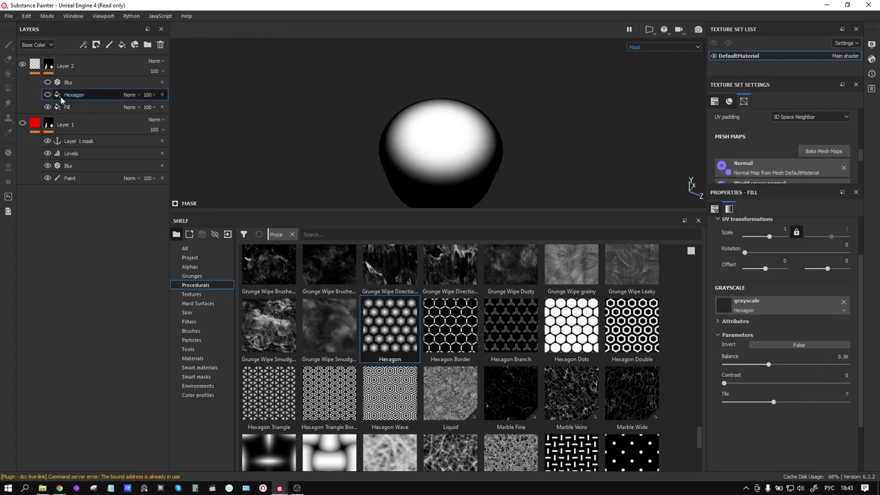
left_click(135, 95)
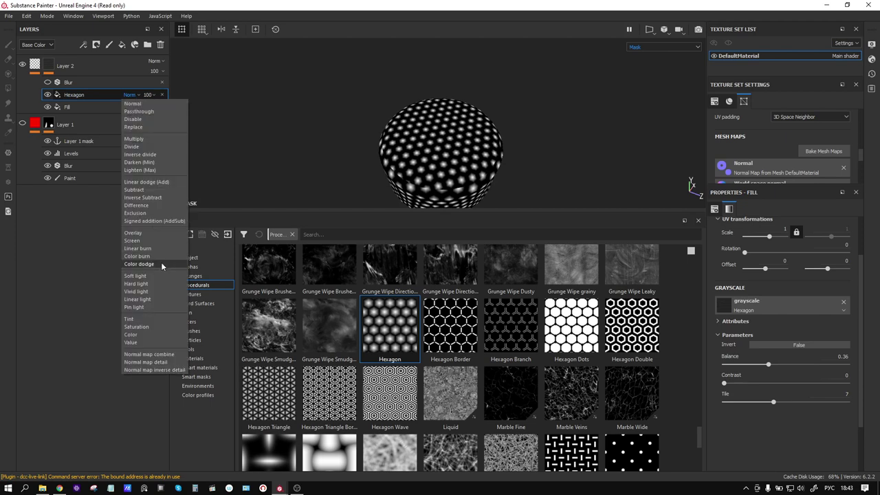
left_click(145, 233)
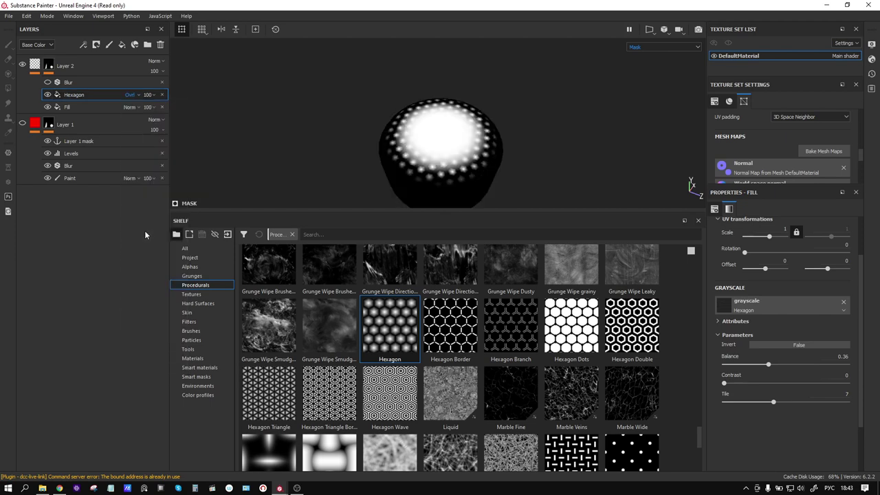
left_click(132, 95)
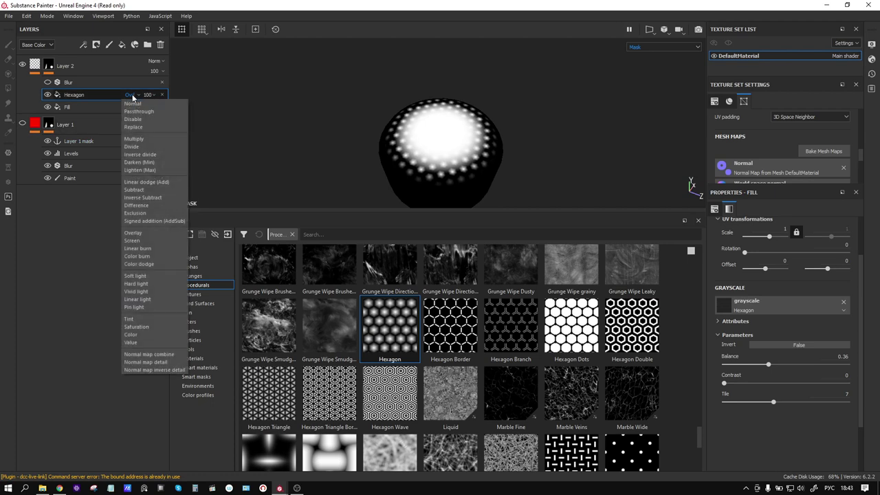
left_click(143, 241)
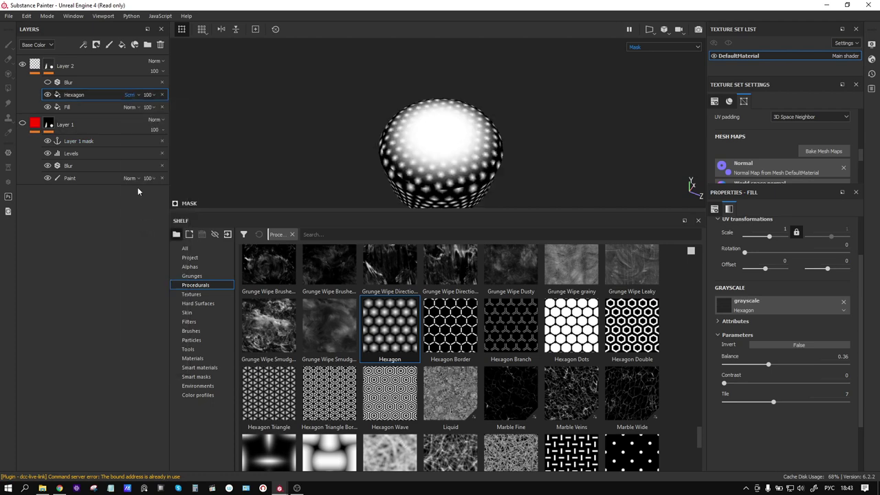
left_click(130, 95)
left_click(147, 140)
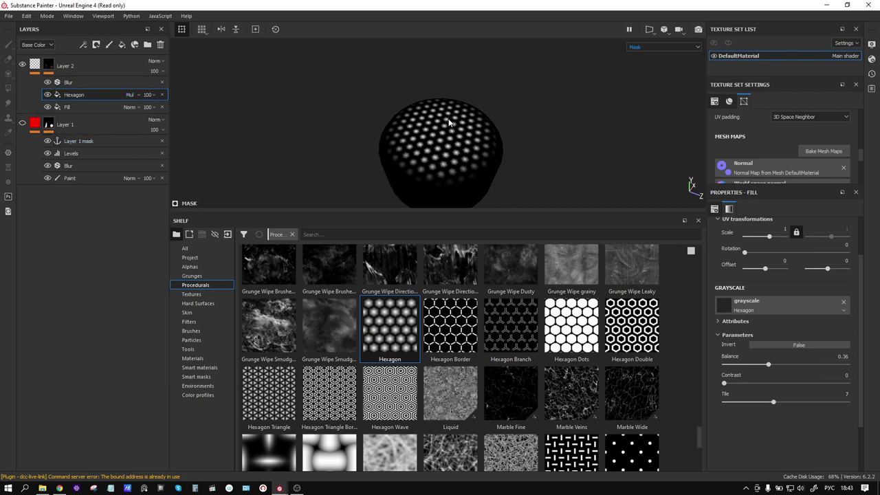
Return to the material view and zoom in on the dimpled cylinder top.
key("m")
mouse_move(490, 152)
left_mouse_down("alt")
mouse_move(472, 128)
mouse_move(481, 88)
mouse_move(457, 135)
mouse_move(490, 96)
mouse_move(477, 163)
mouse_move(486, 147)
mouse_move(521, 143)
mouse_move(507, 104)
mouse_move(490, 134)
mouse_move(596, 166)
mouse_move(596, 157)
mouse_move(566, 157)
left_mouse_up("alt")
scroll(471, 123, "up", 2)
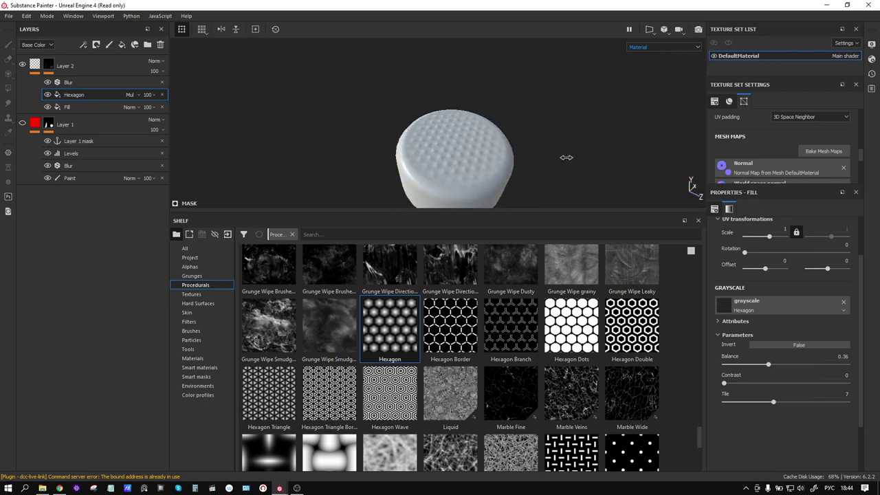
Enable colour on Layer 2's fill and set its base colour to near-black (about 0.034).
left_click(35, 66)
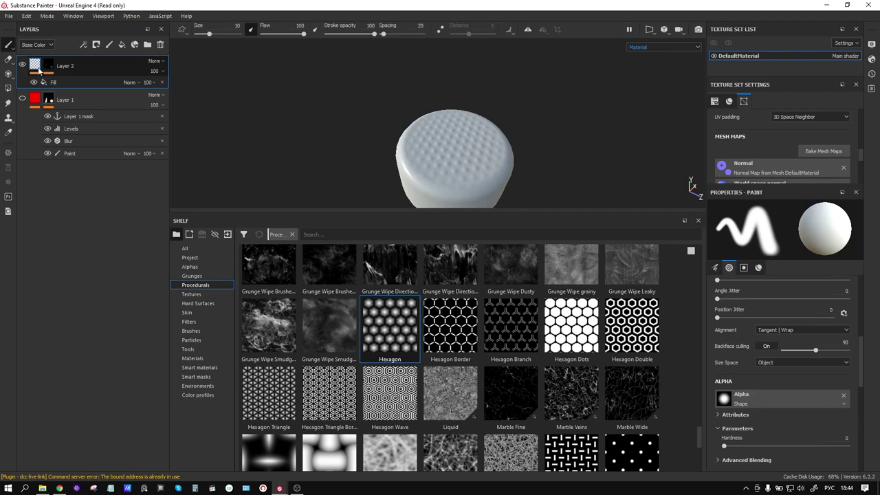
left_click(733, 303)
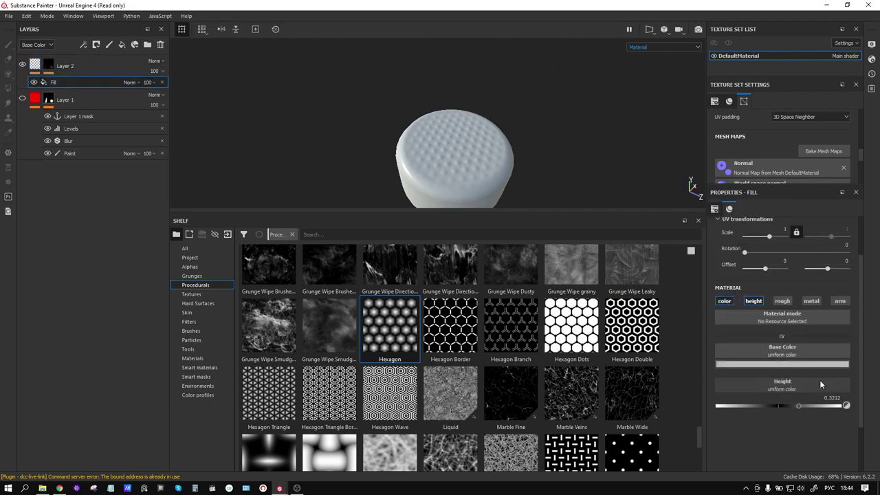
left_click(756, 364)
left_click(798, 425)
mouse_move(799, 430)
left_mouse_down()
mouse_move(743, 448)
mouse_move(747, 441)
left_mouse_up()
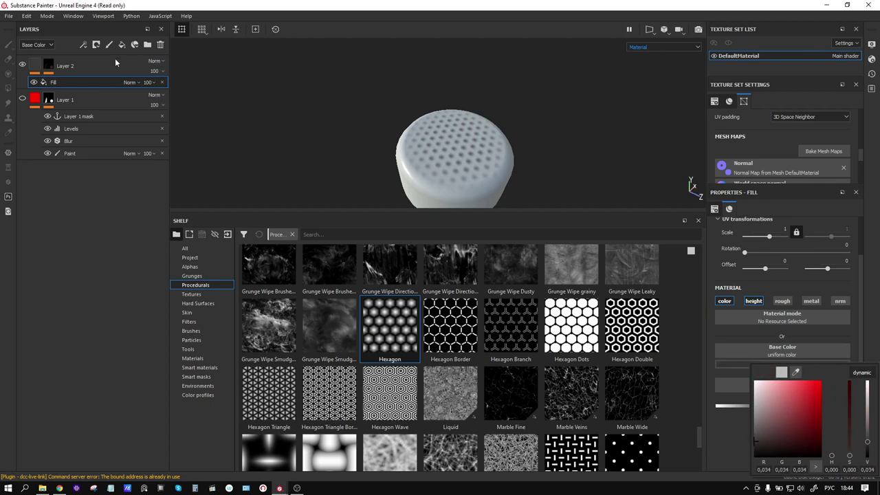
left_click(55, 103)
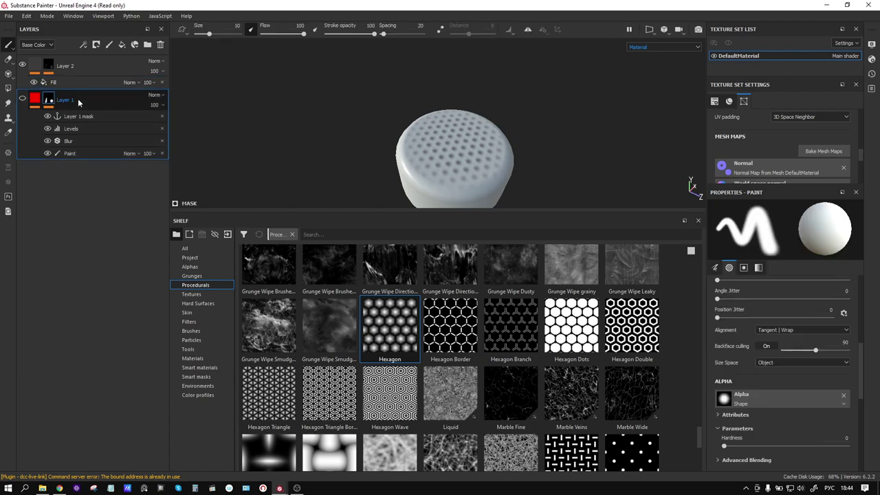
Add a new Layer 3 above Layer 1 and give it a fill.
left_click(108, 44)
right_click(34, 99)
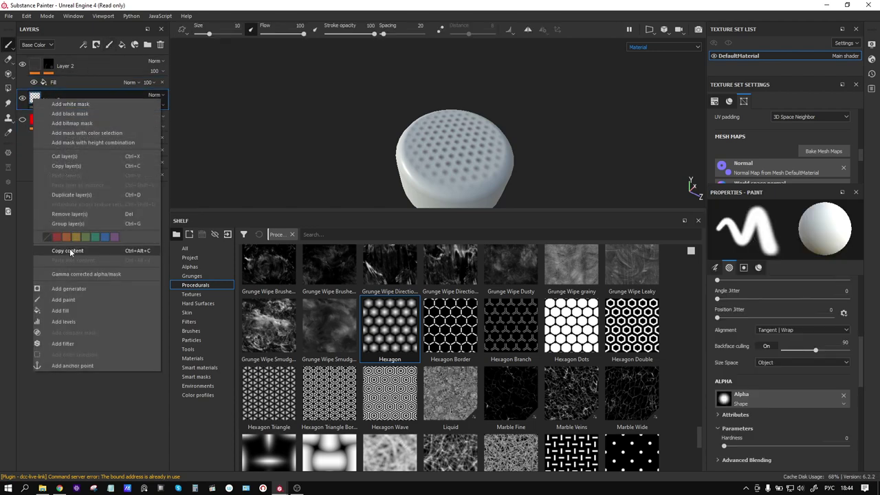
left_click(66, 313)
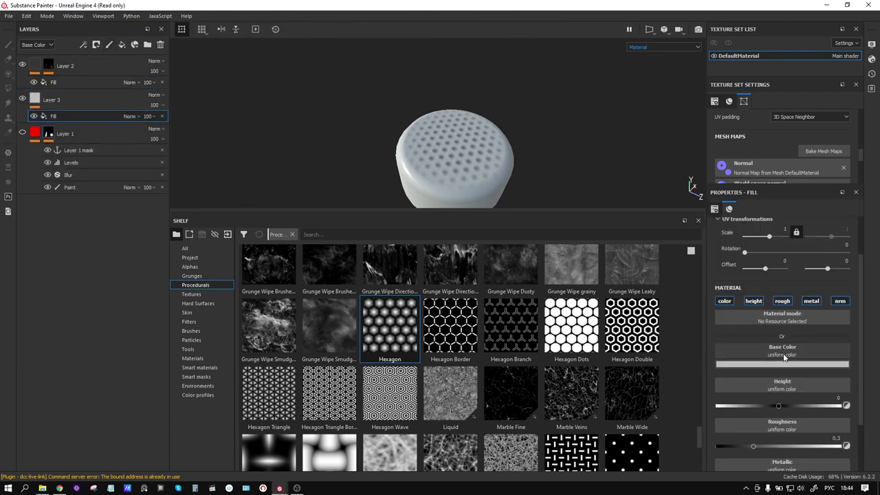
Turn off height, metallic and normal on Layer 3's fill; set near-black colour (0.018) and roughness about 0.47.
left_click(753, 301)
left_click(811, 300)
left_click(839, 300)
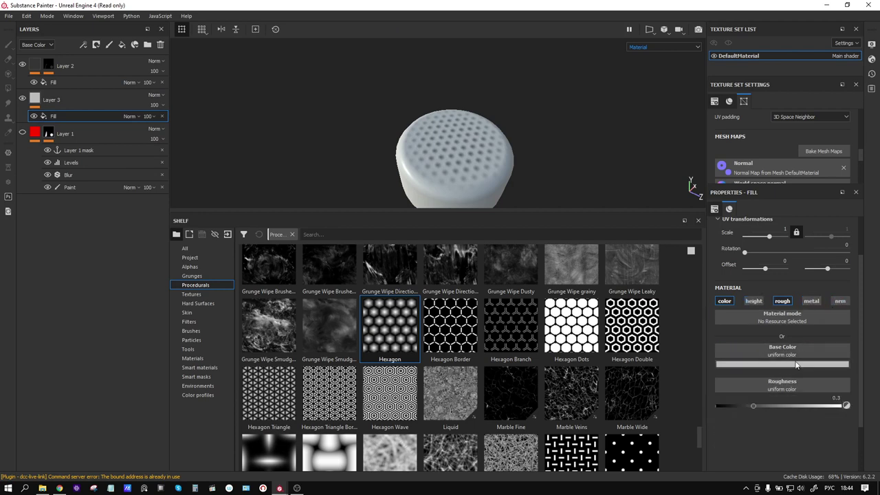
left_click(775, 367)
left_click_drag(756, 392, 737, 448)
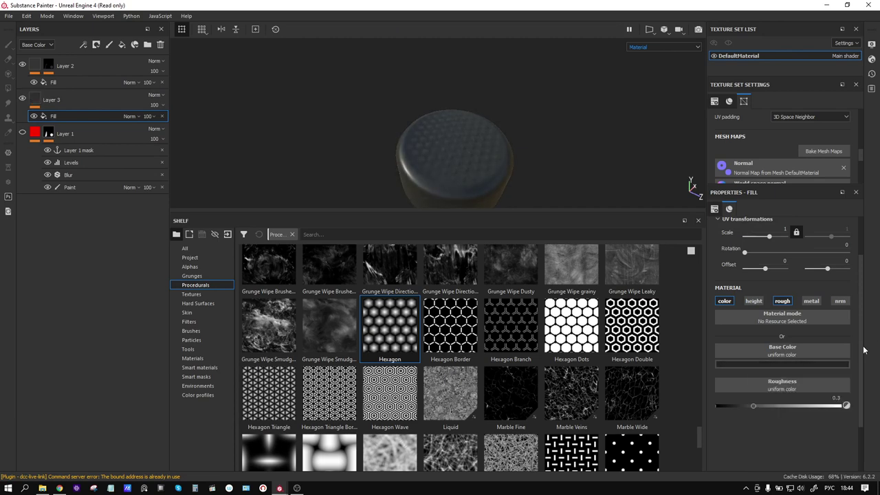
left_click_drag(753, 405, 774, 405)
Enable roughness on Layer 2's fill, lighten its base colour to 0.079 and set roughness to 0.354.
left_click(61, 66)
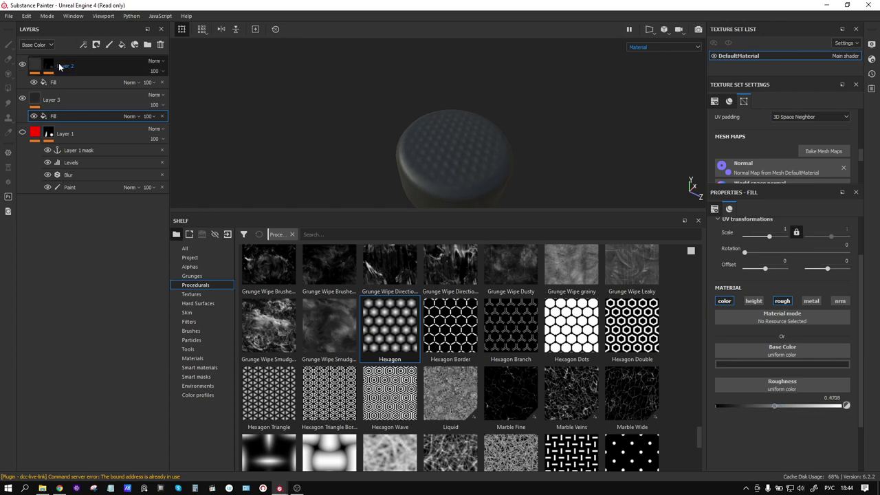
left_click(45, 69)
left_click(49, 82)
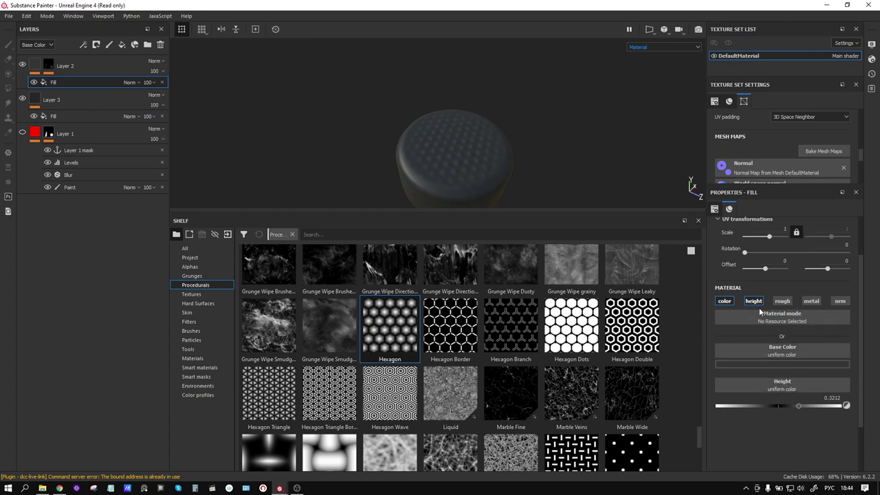
left_click(783, 301)
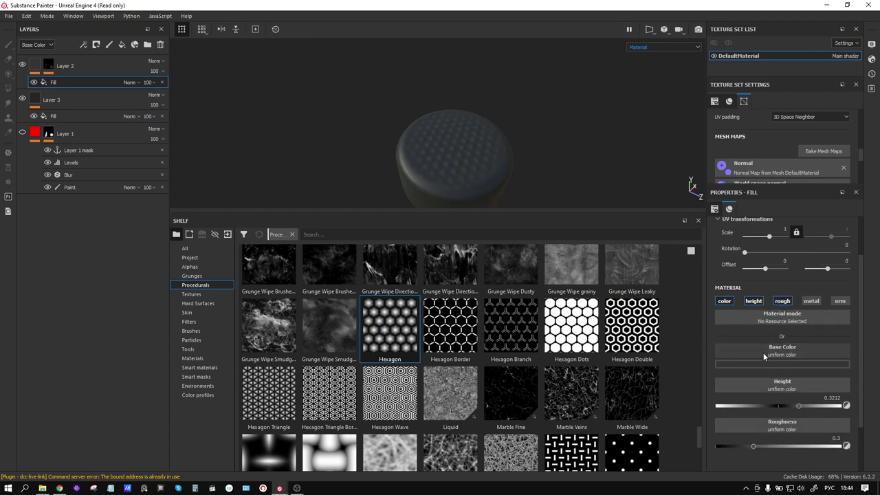
scroll(489, 173, "up", 2)
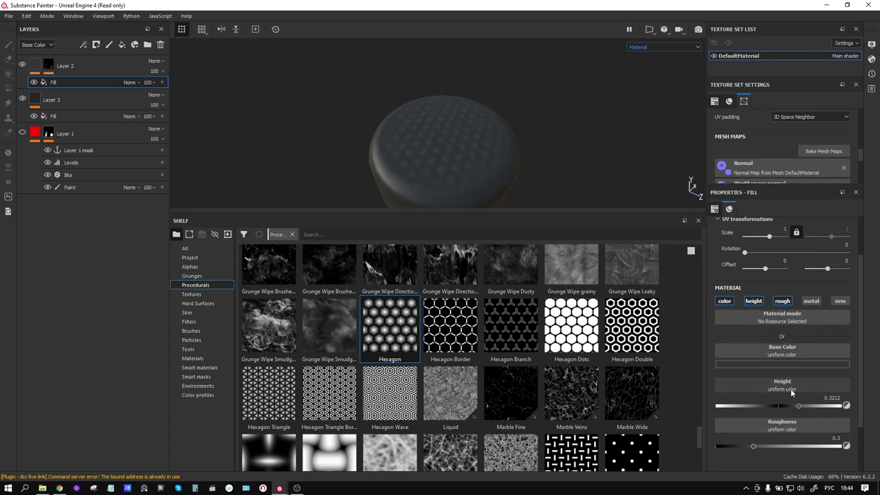
left_click(780, 364)
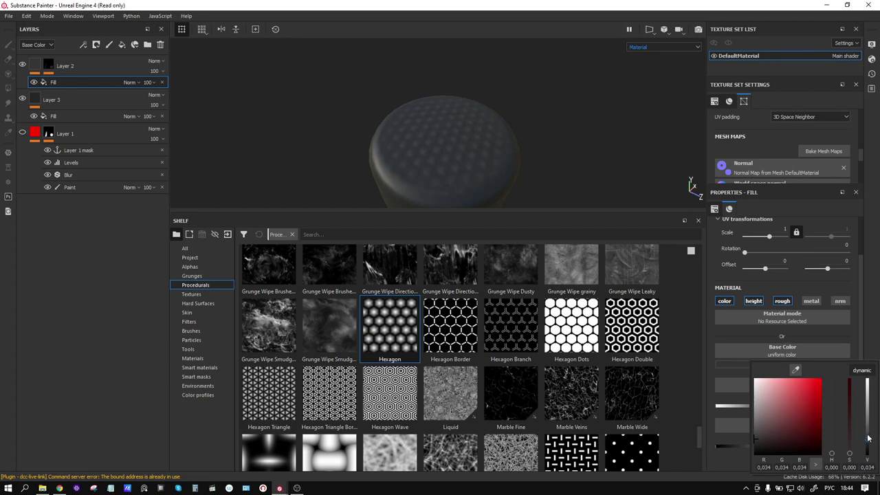
mouse_move(867, 438)
left_mouse_down()
mouse_move(868, 429)
mouse_move(867, 437)
left_mouse_up()
left_click(856, 340)
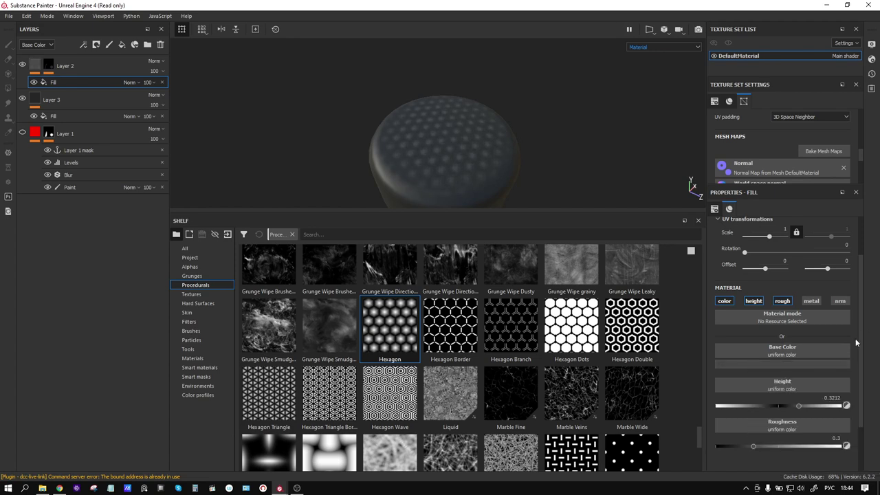
left_click_drag(755, 446, 755, 447)
mouse_move(534, 129)
left_mouse_down("alt")
mouse_move(560, 148)
mouse_move(529, 137)
left_mouse_up("alt")
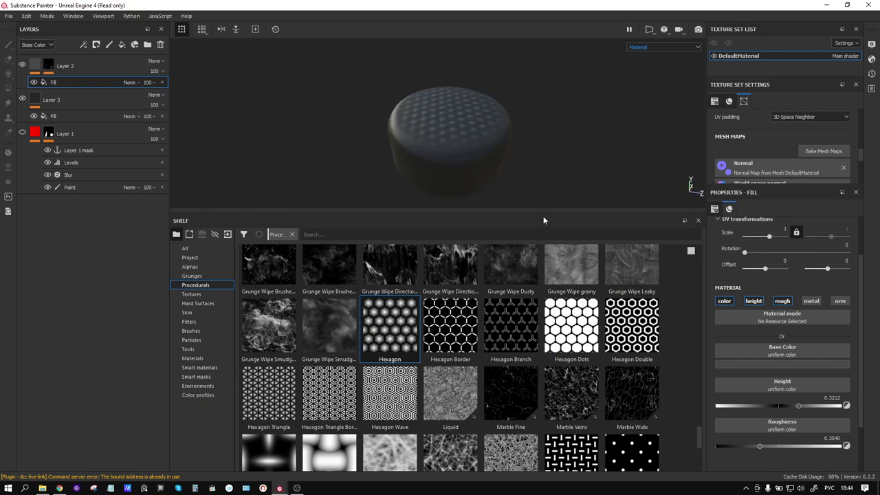
Lower the shelf border to enlarge the viewport, then orbit, zoom, pan and rotate the lighting around the cylinder.
left_click_drag(543, 220, 543, 382)
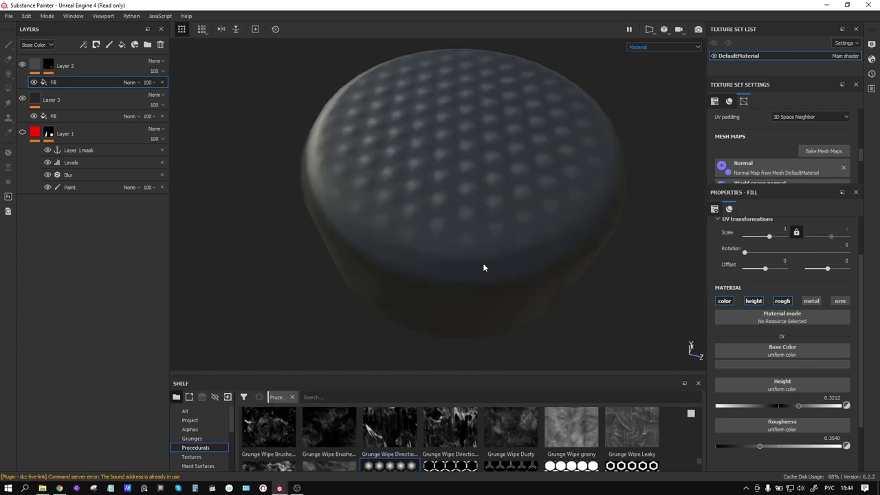
scroll(489, 257, "down", 5)
middle_click_drag(540, 239, 442, 245, "alt")
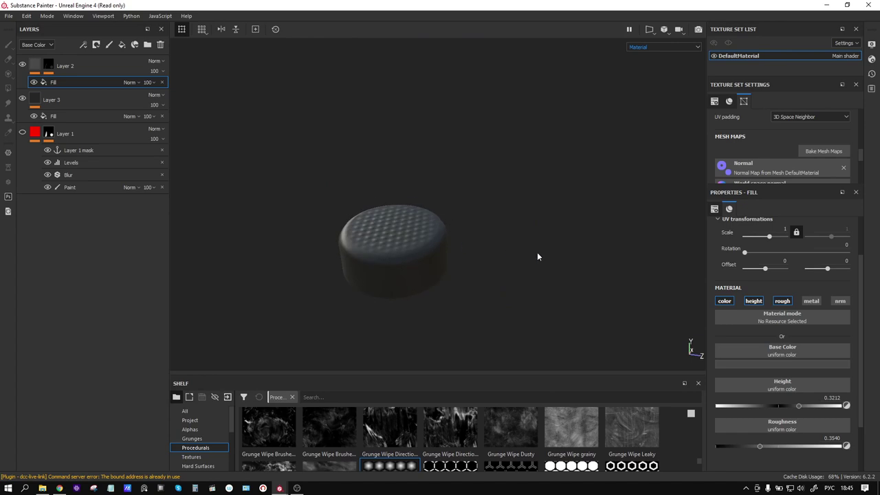
right_click_drag(526, 246, 413, 255, "alt")
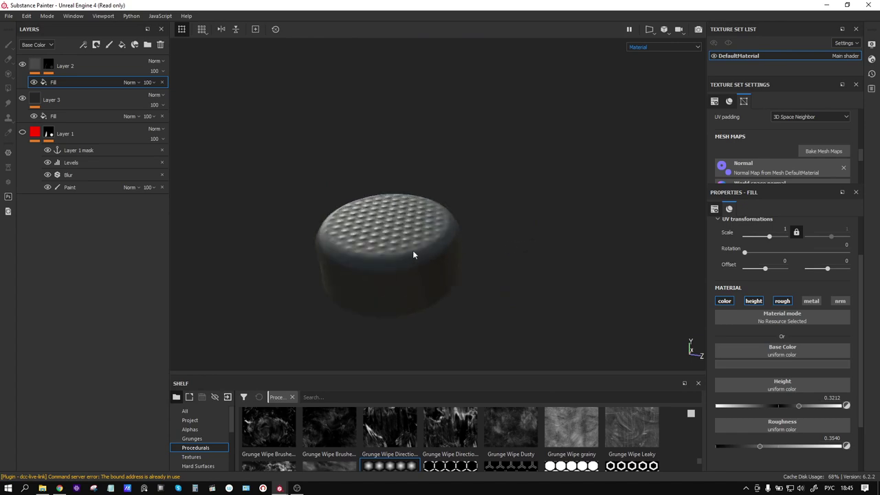
mouse_move(413, 255)
left_mouse_down("alt")
mouse_move(260, 277)
mouse_move(288, 279)
left_mouse_up("alt")
left_click_drag(410, 251, 436, 255, "alt")
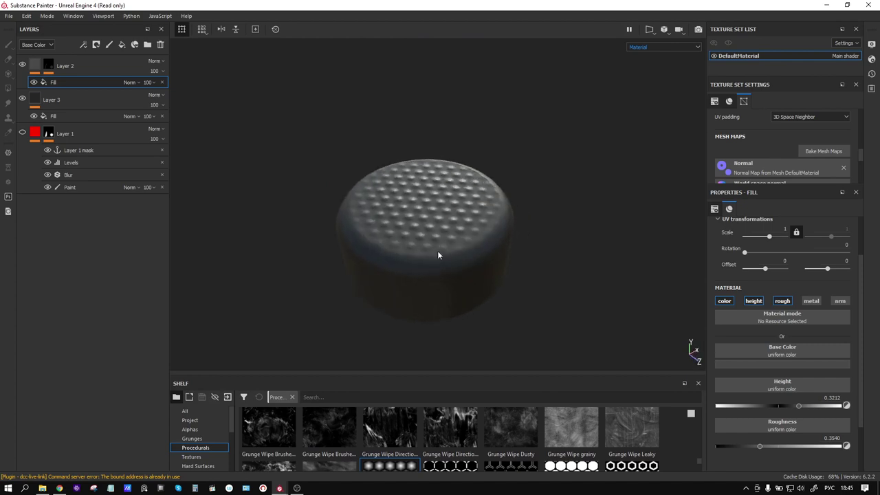
left_click_drag(510, 250, 367, 267, "alt")
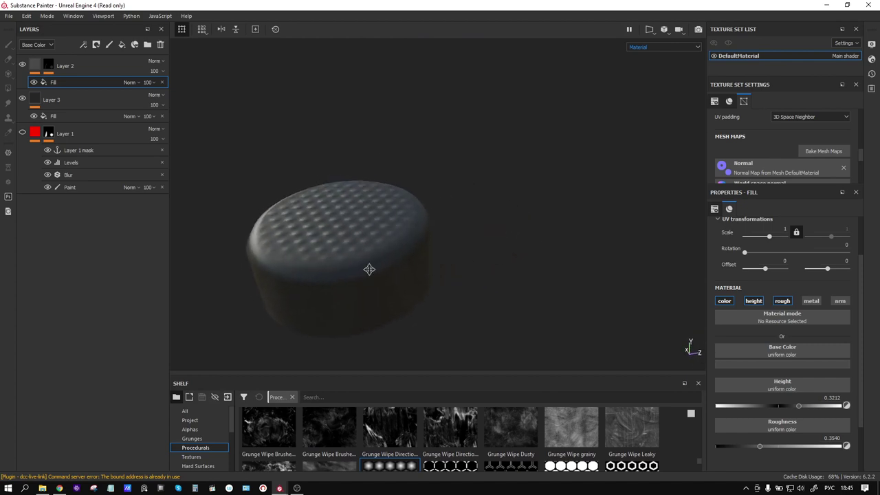
middle_click_drag(367, 267, 499, 266, "alt")
mouse_move(555, 255)
right_mouse_down("shift")
mouse_move(597, 251)
mouse_move(551, 255)
mouse_move(596, 252)
mouse_move(584, 252)
right_mouse_up("shift")
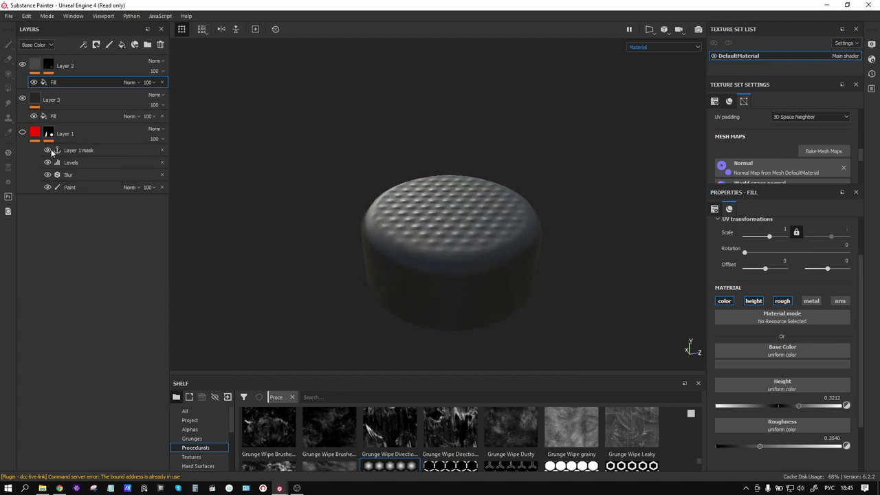
Narrow Layer 1's Levels input range to 0.468–0.728, with output black at 0 and white at full.
left_click(80, 165)
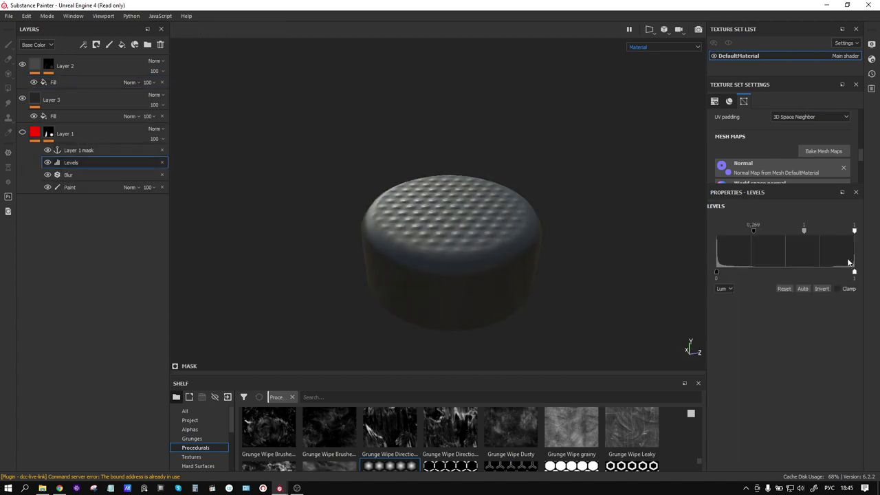
mouse_move(854, 233)
left_mouse_down()
mouse_move(772, 236)
mouse_move(854, 233)
left_mouse_up()
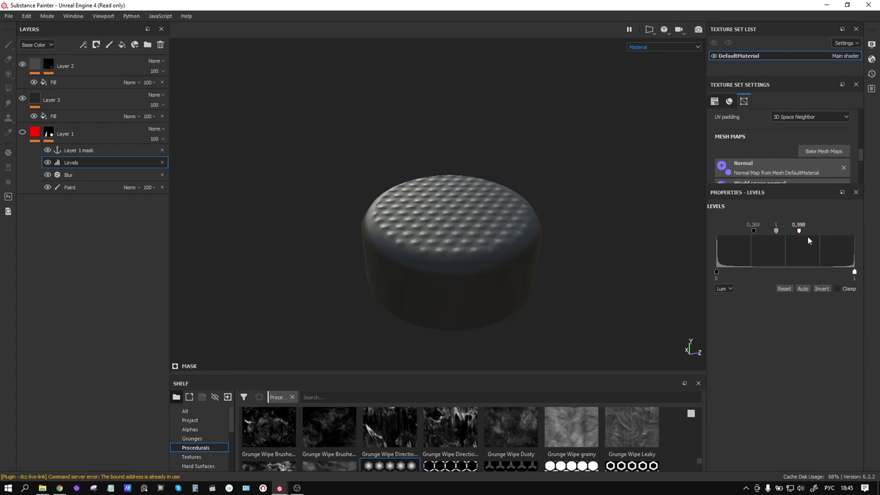
left_click_drag(753, 233, 809, 234)
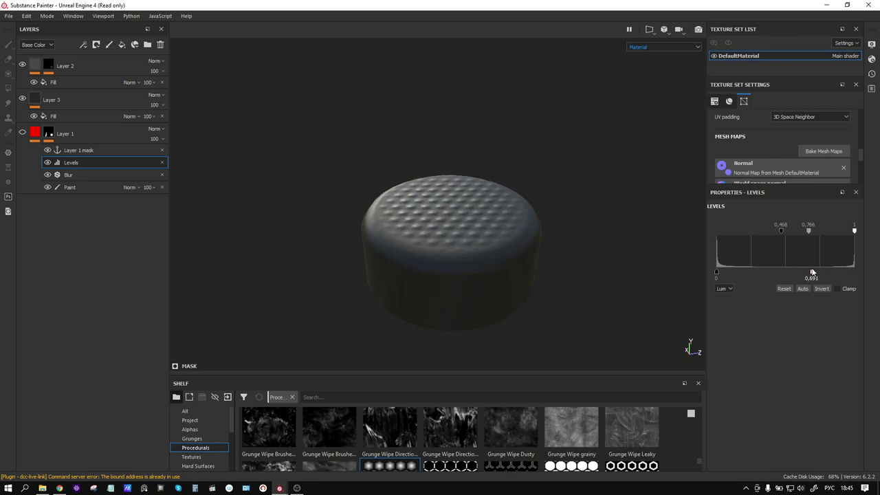
left_click_drag(811, 273, 874, 275)
mouse_move(725, 273)
left_mouse_down()
mouse_move(798, 272)
mouse_move(672, 270)
left_mouse_up()
mouse_move(835, 234)
left_mouse_down()
mouse_move(771, 236)
mouse_move(818, 235)
left_mouse_up()
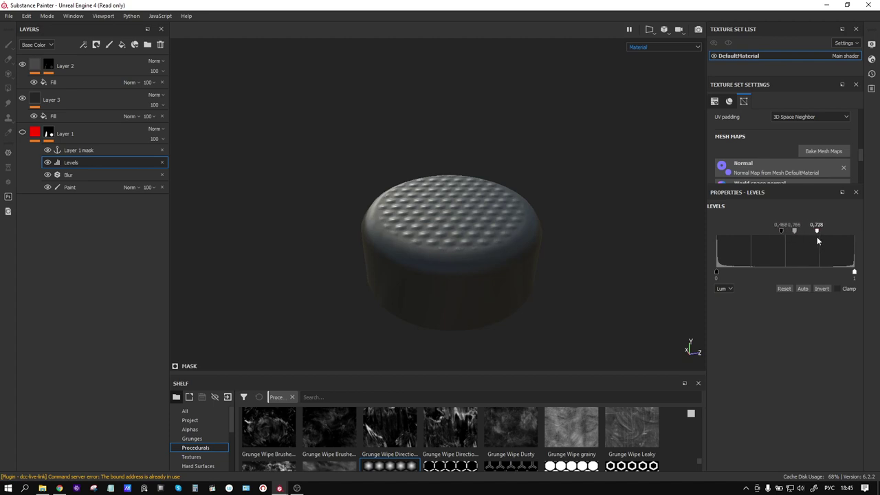
Orbit the cylinder and rotate the lighting to review the sharper dimple boundary.
left_click_drag(563, 220, 574, 234, "alt")
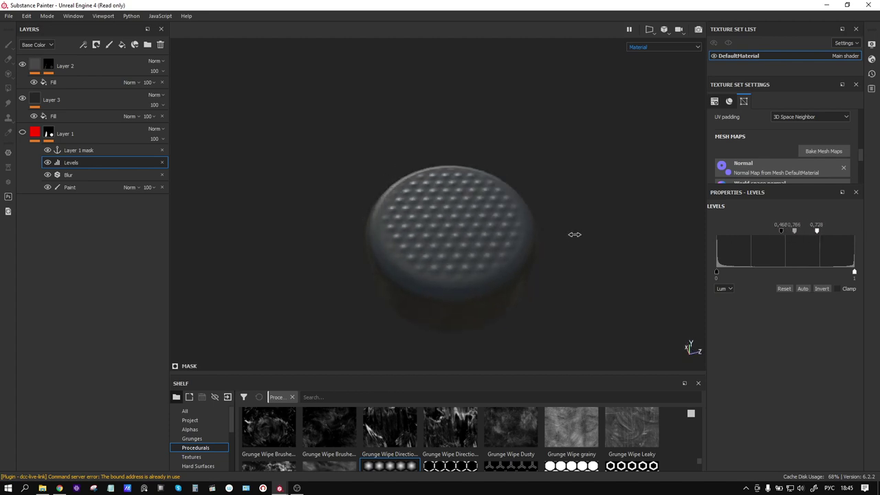
right_click_drag(573, 234, 486, 231, "shift")
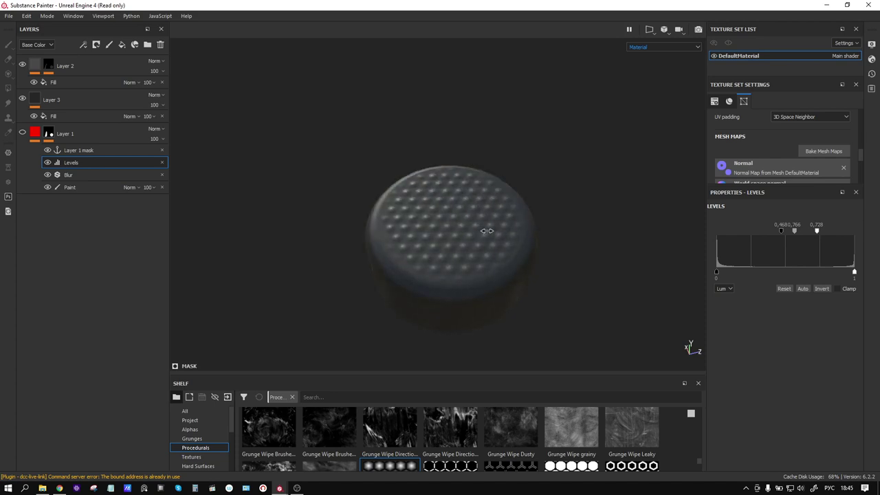
mouse_move(486, 231)
left_mouse_down("alt")
mouse_move(515, 247)
mouse_move(540, 220)
mouse_move(514, 248)
mouse_move(496, 241)
left_mouse_up("alt")
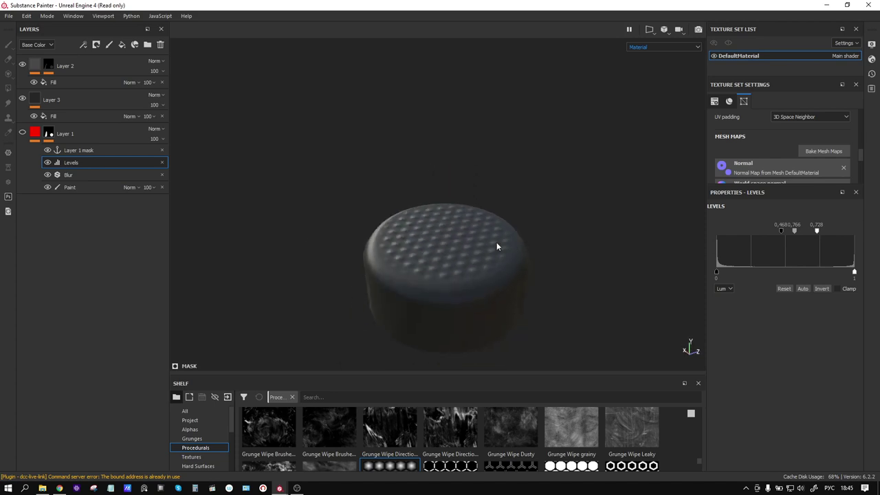